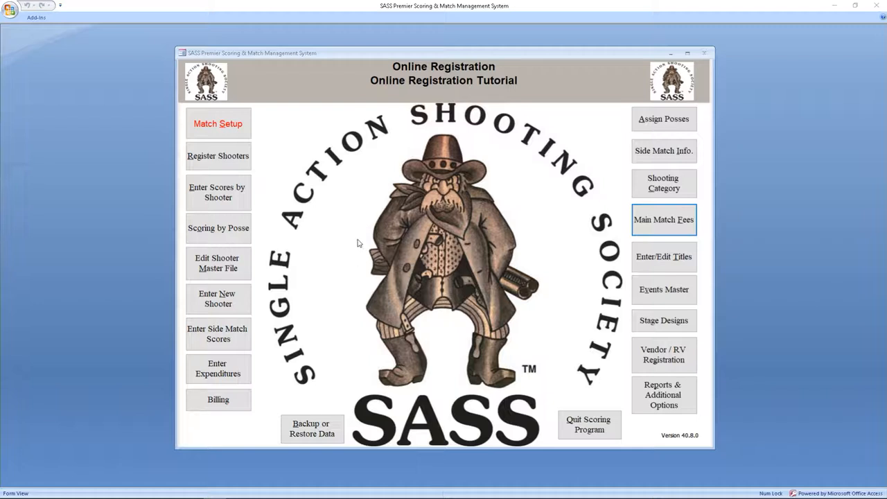
# Open Match Setup, keeping previous matches, to reach the Match Stages and Date form.
pyautogui.click(219, 127)
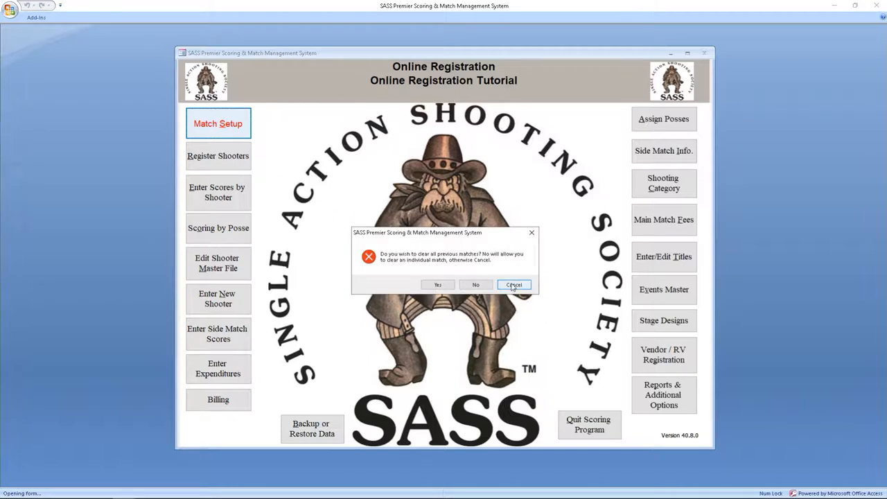
pyautogui.click(513, 285)
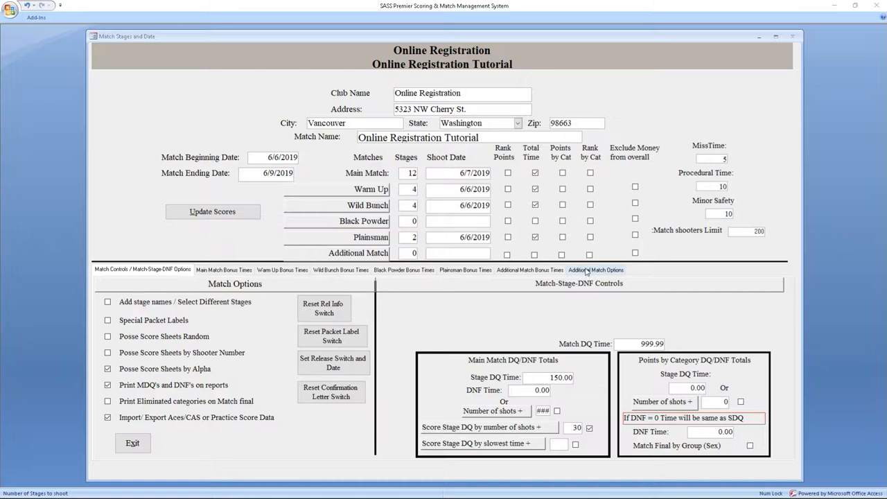
# Uncheck Use Stripe online payment under Additional Match Options and exit to the main menu.
pyautogui.click(587, 271)
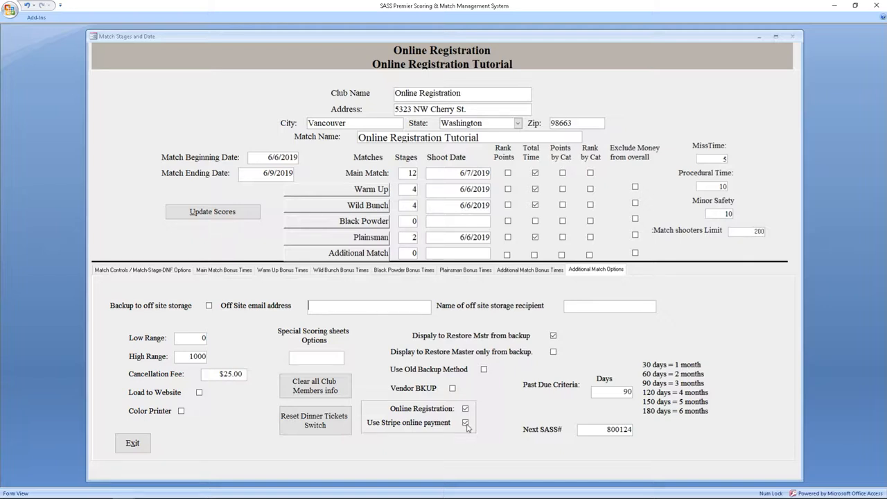
pyautogui.click(465, 423)
pyautogui.moveTo(641, 497)
pyautogui.click(133, 443)
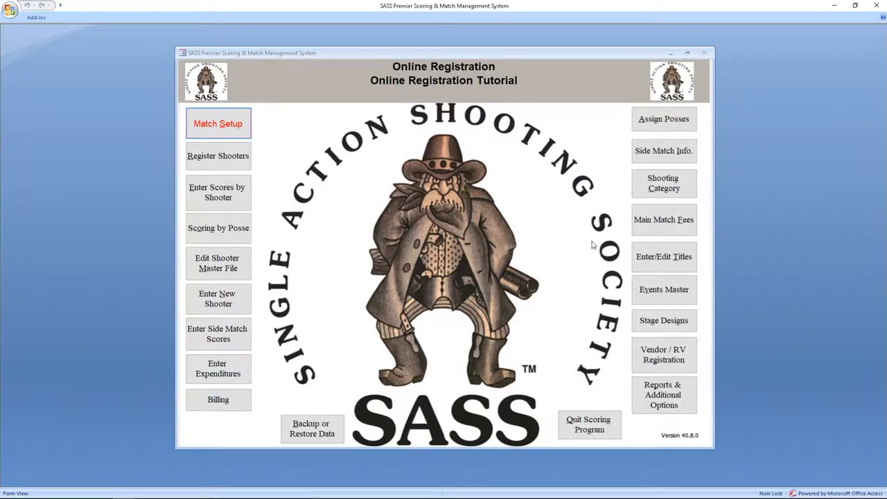
# In Main Match Fees, tick Online Exempt for the Comp Shoot entry fee.
pyautogui.click(664, 224)
pyautogui.moveTo(247, 55); pyautogui.dragTo(406, 127)
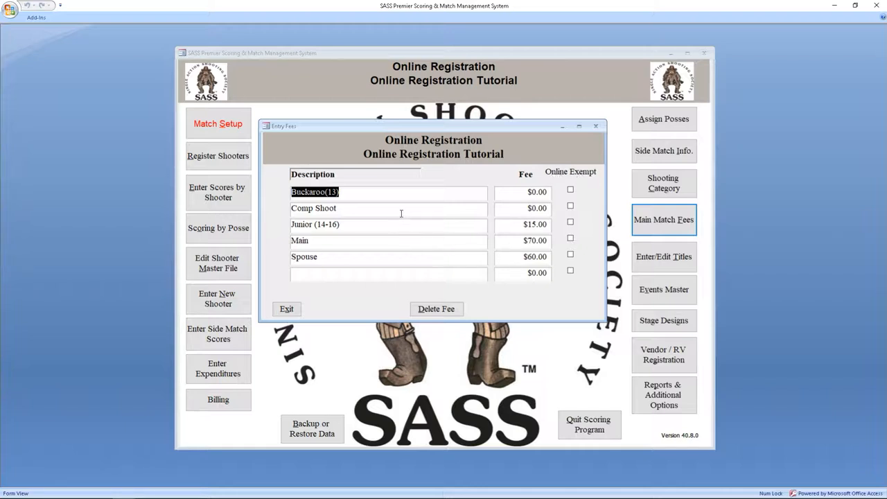
pyautogui.click(570, 206)
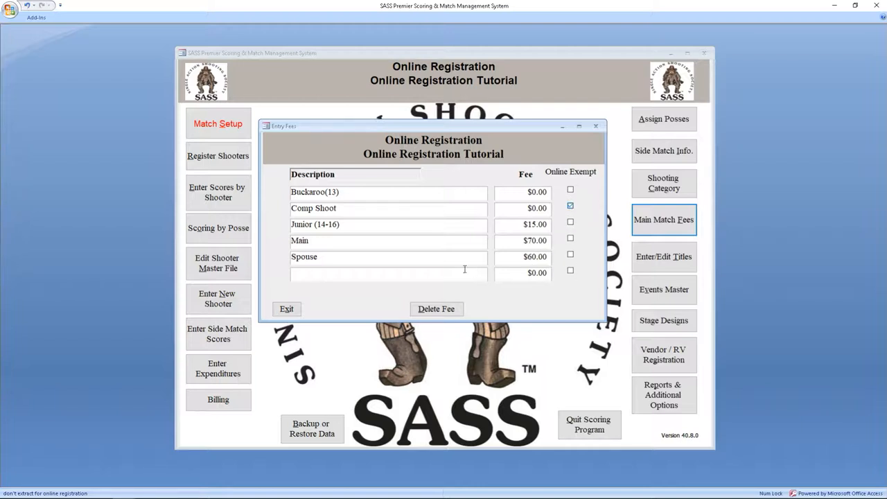
# Close Entry Fees, then in Events Master tick Exempt from Registration form for Wild Bunch Comp.
pyautogui.click(286, 310)
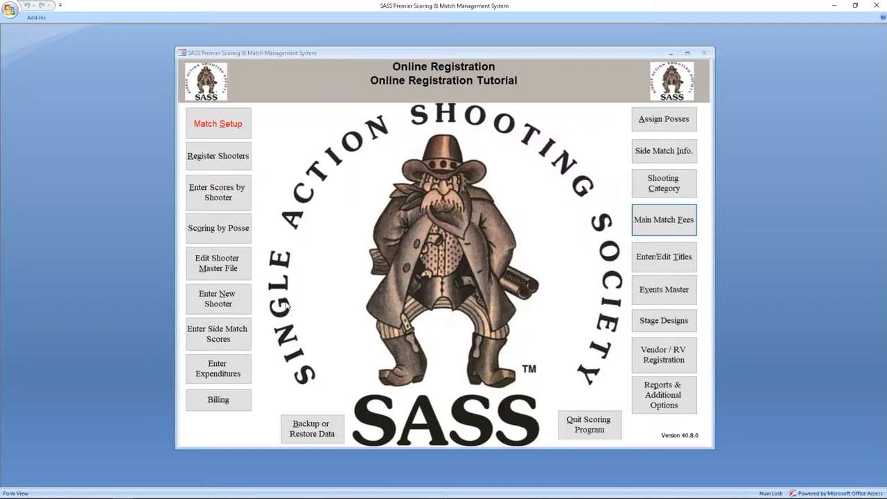
pyautogui.click(659, 296)
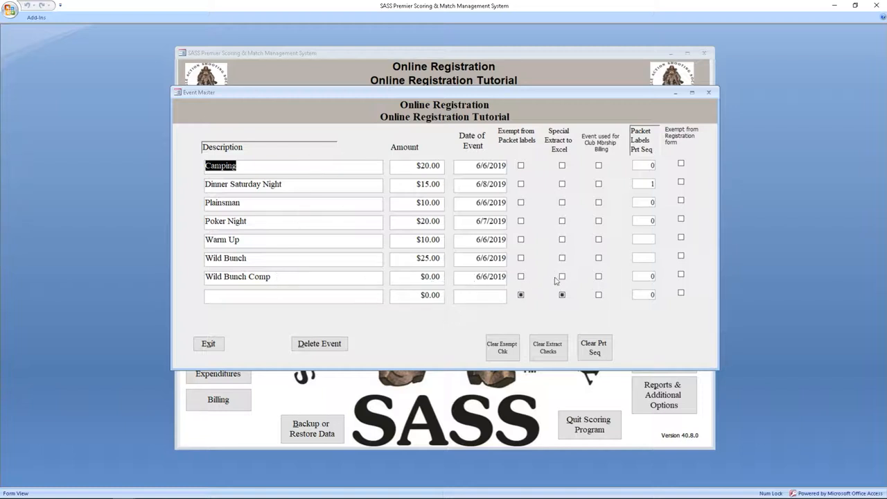
pyautogui.click(681, 276)
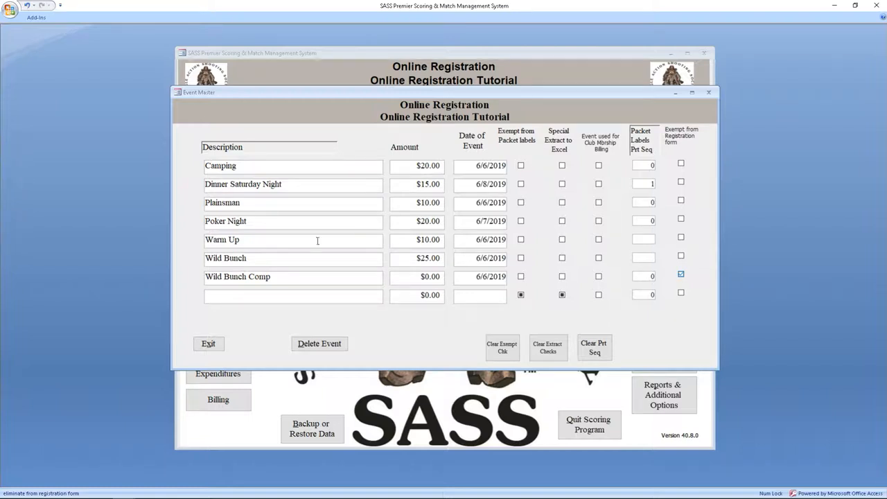
pyautogui.click(208, 343)
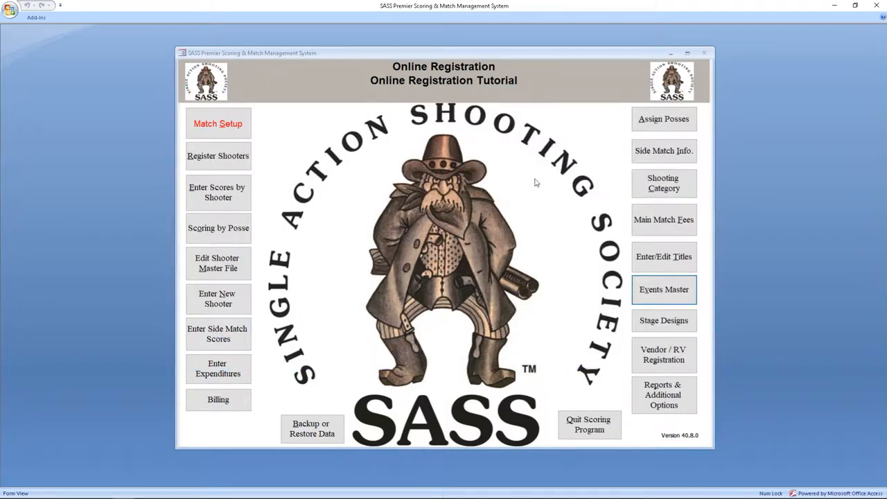
# Run Extract Data for Online Registration from Reports & Additional Options and confirm completion.
pyautogui.click(661, 404)
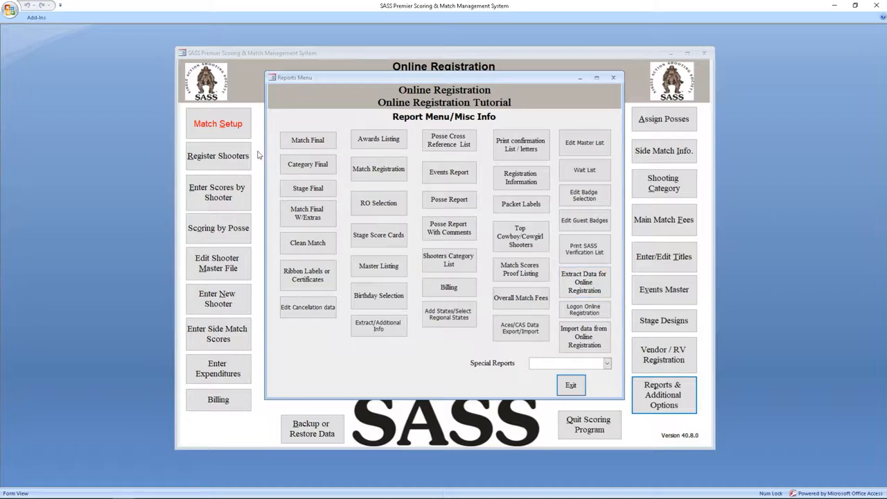
pyautogui.click(588, 282)
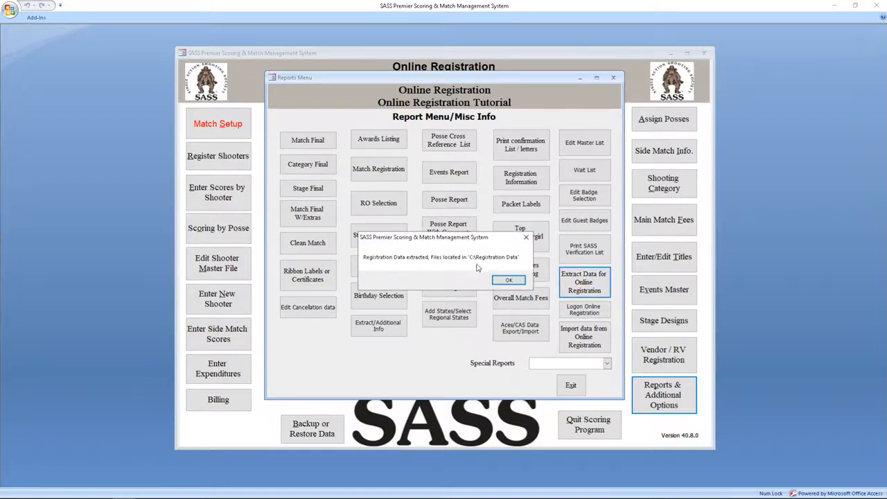
pyautogui.click(509, 280)
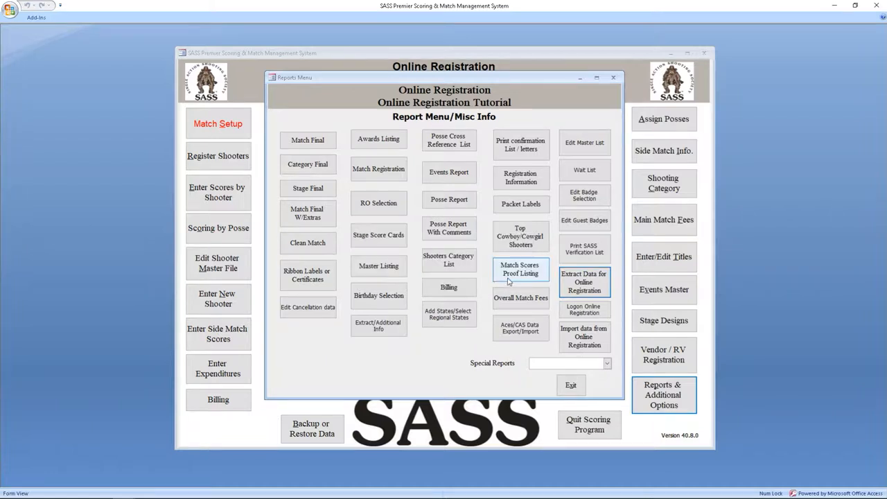
pyautogui.moveTo(118, 493)
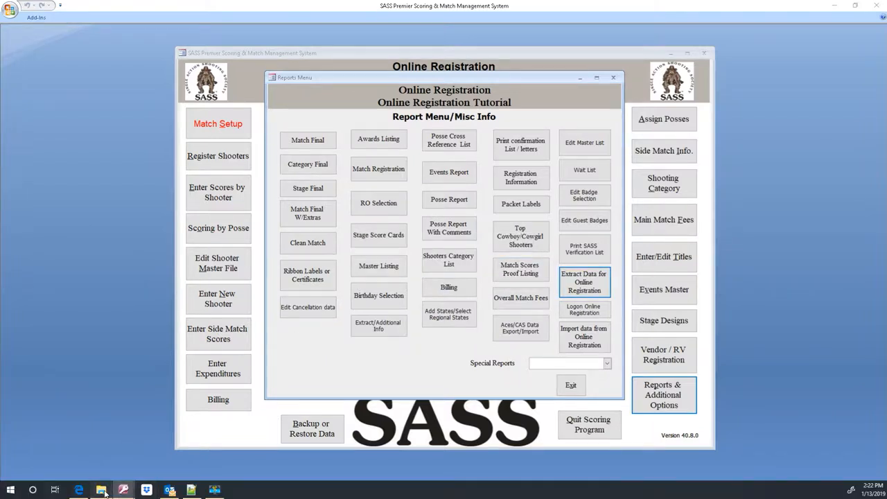
pyautogui.click(102, 490)
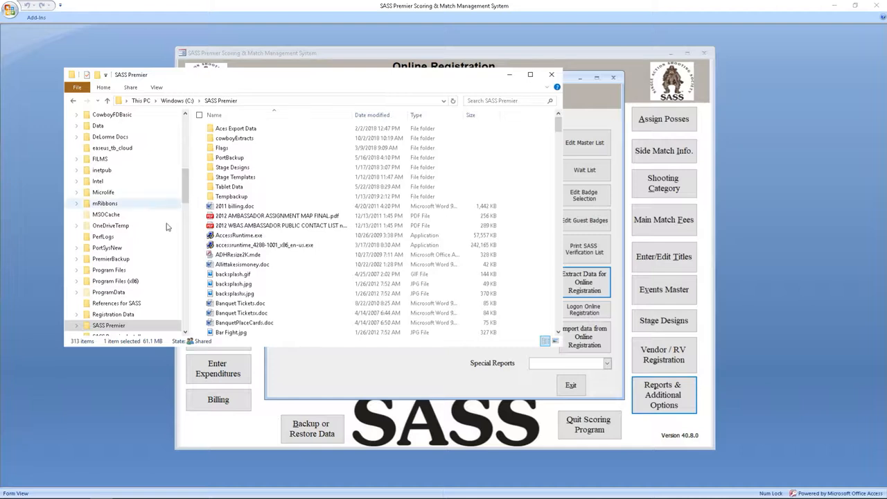
pyautogui.click(113, 314)
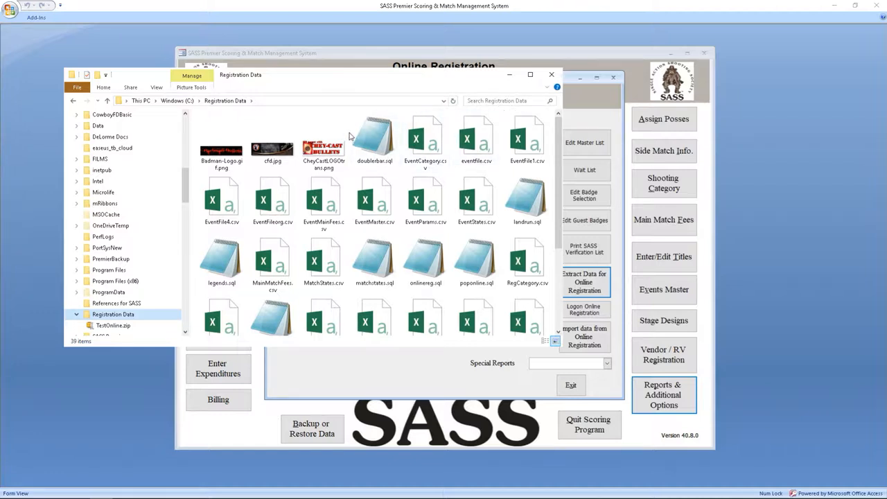
pyautogui.click(157, 87)
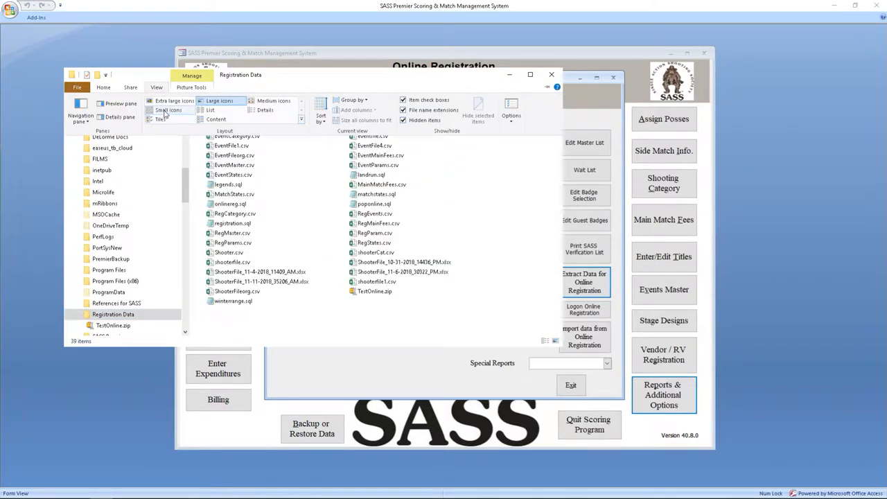
pyautogui.click(264, 111)
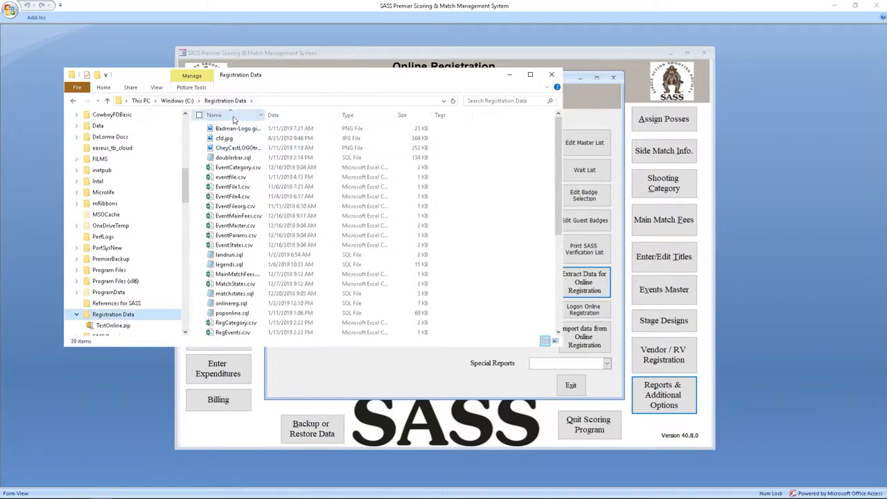
pyautogui.click(233, 115)
pyautogui.click(275, 116)
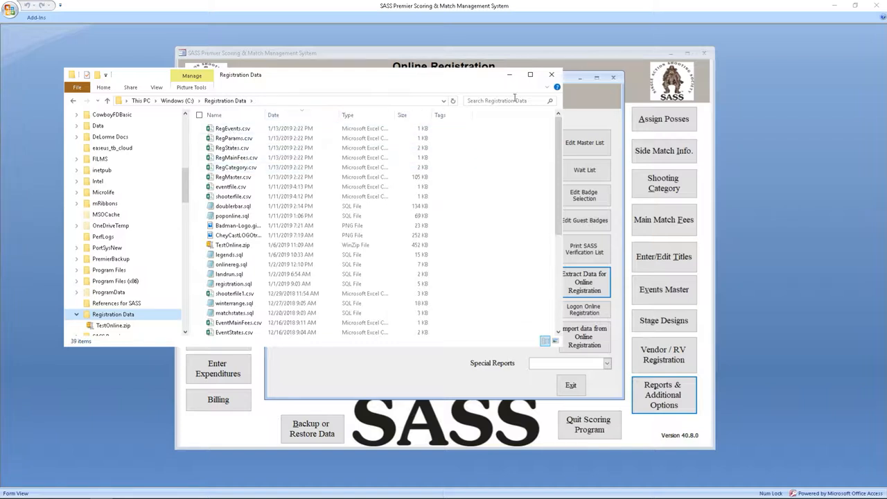
pyautogui.click(551, 76)
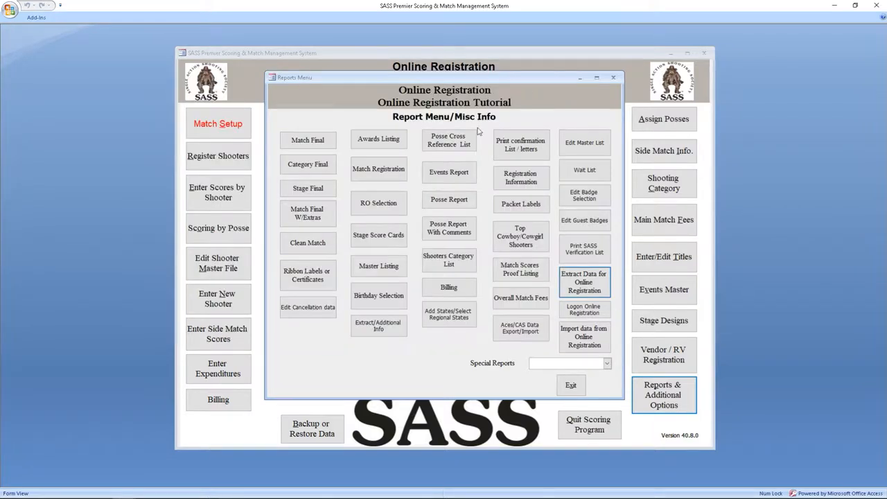
# Switch to Edge and bring up the localhost online registration sign-up page.
pyautogui.click(587, 315)
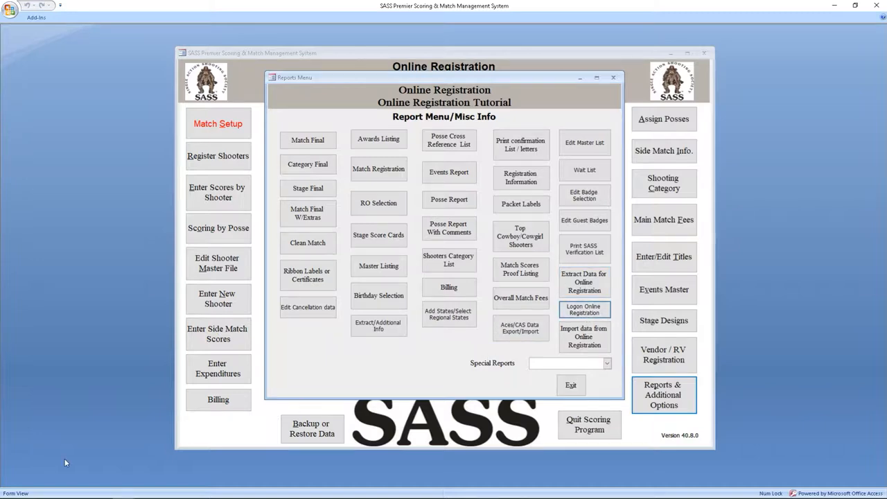
pyautogui.moveTo(57, 496)
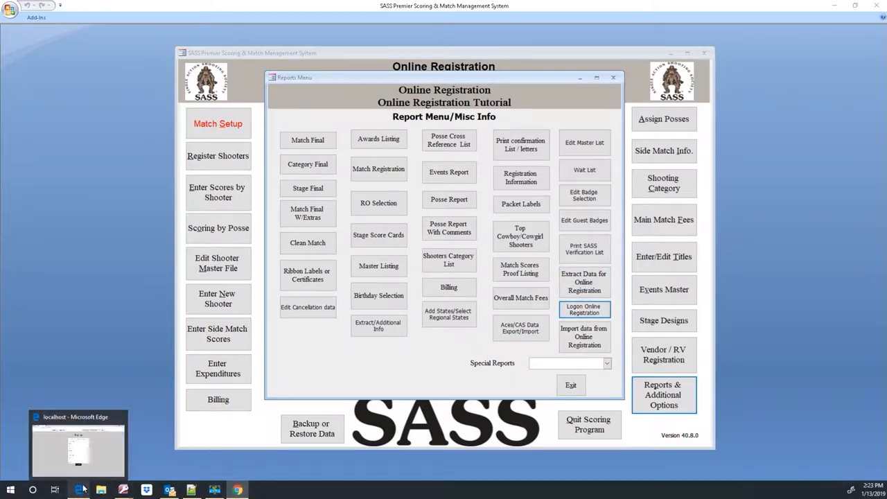
pyautogui.click(90, 456)
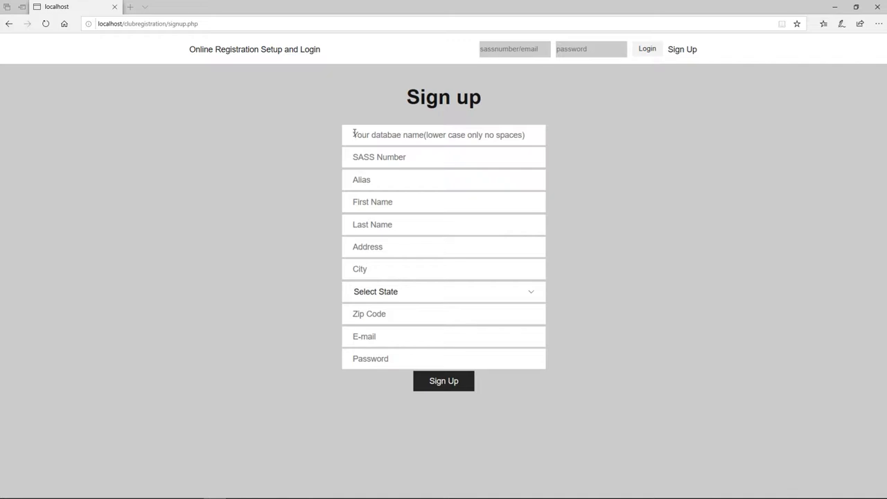
# Enter database name onlinereg, then the shooter's SASS number, alias, first and last name.
pyautogui.click(354, 135)
pyautogui.write('on')
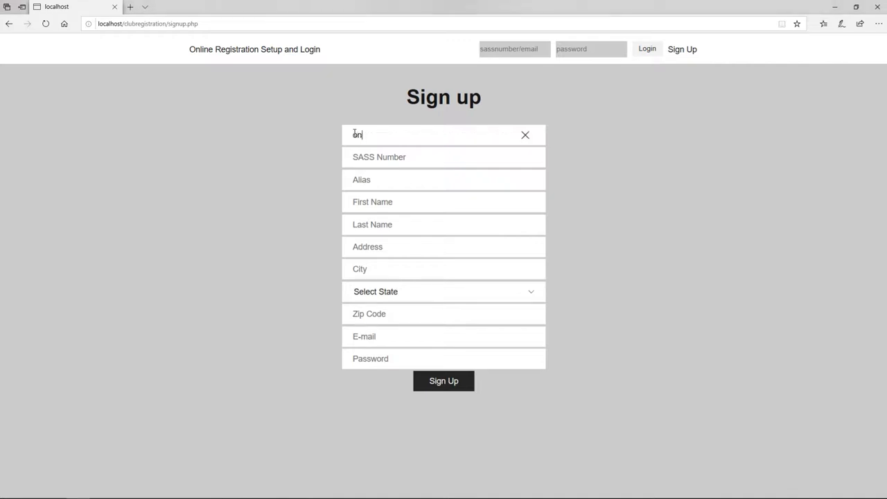
pyautogui.write('linereg')
pyautogui.press('Tab')
pyautogui.write('10411')
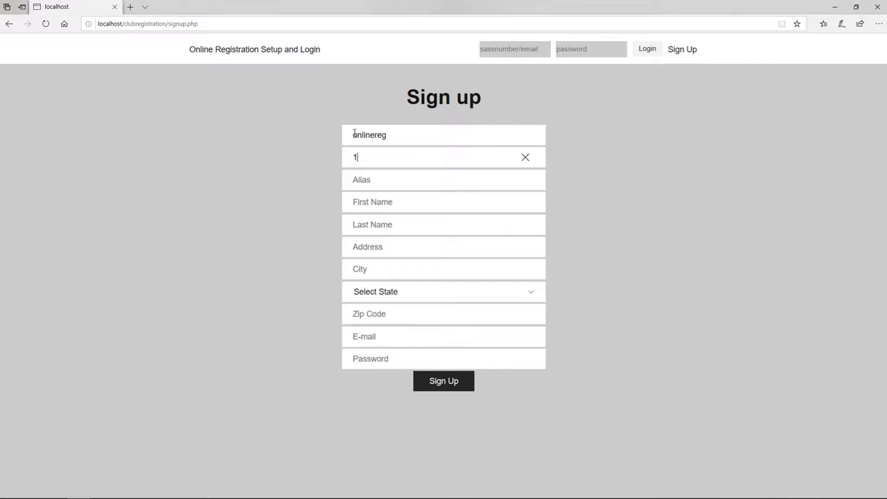
pyautogui.press('Tab')
pyautogui.write('CD Tom')
pyautogui.press('Tab')
pyautogui.press('Tab')
pyautogui.press('Tab')
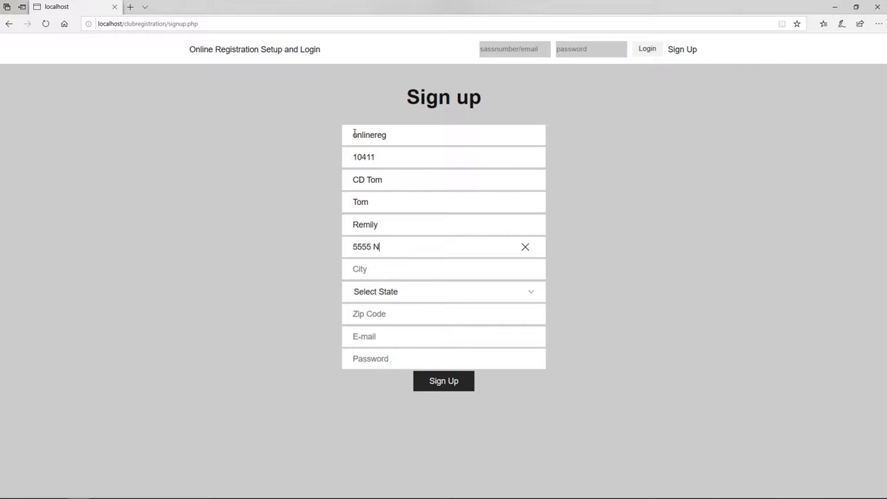
# Fill in the shooter's street address, city, state Washington, zip code, e-mail and account password.
pyautogui.press('Tab')
pyautogui.write('Vancouver')
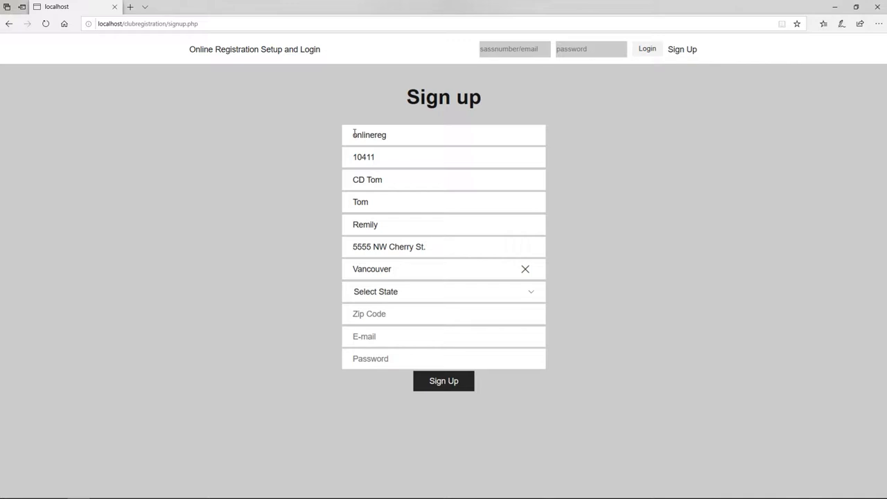
pyautogui.press('Tab')
pyautogui.press('w')
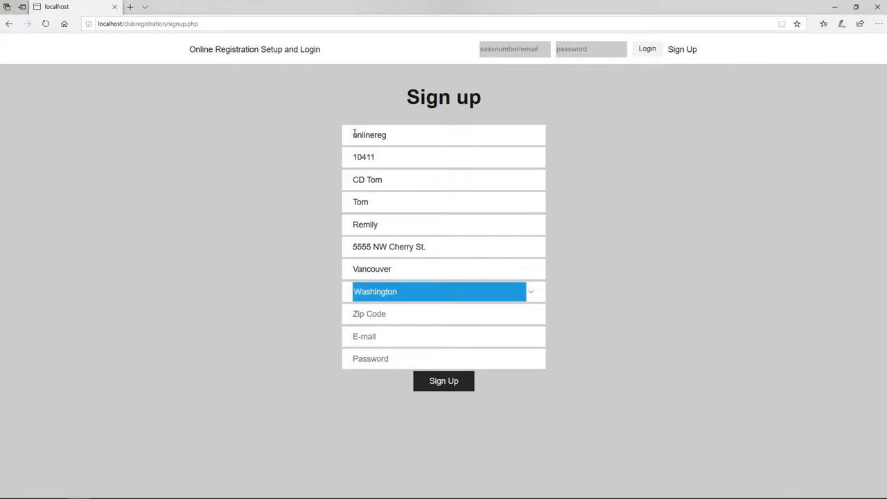
pyautogui.press('Tab')
pyautogui.write('98663')
pyautogui.press('Tab')
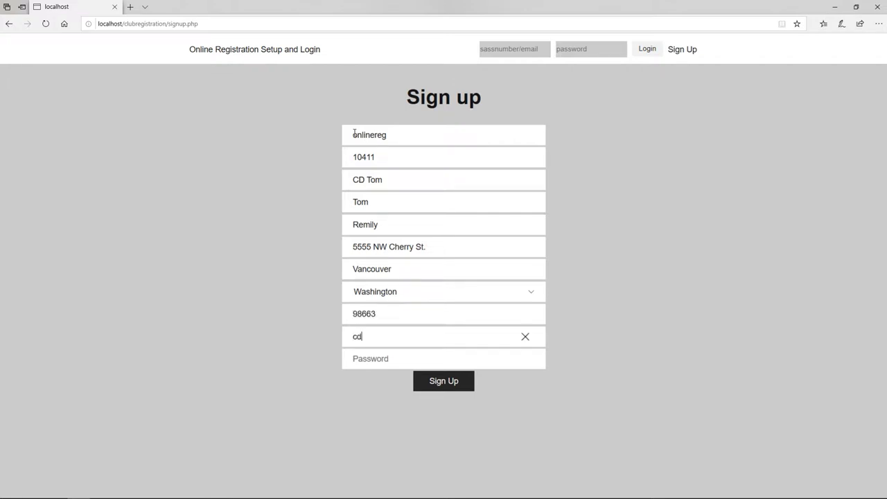
pyautogui.press('Tab')
pyautogui.write('••')
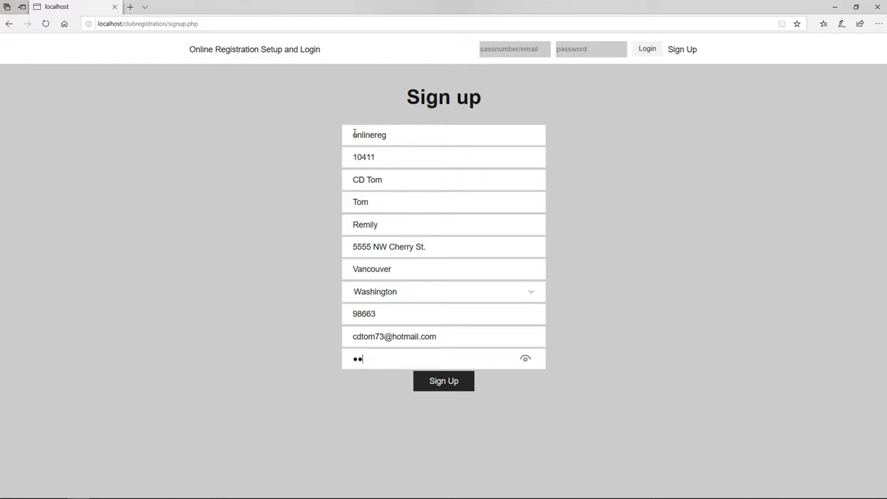
pyautogui.write('•••••••')
# Submit the completed sign-up form with the Sign Up button.
pyautogui.click(446, 384)
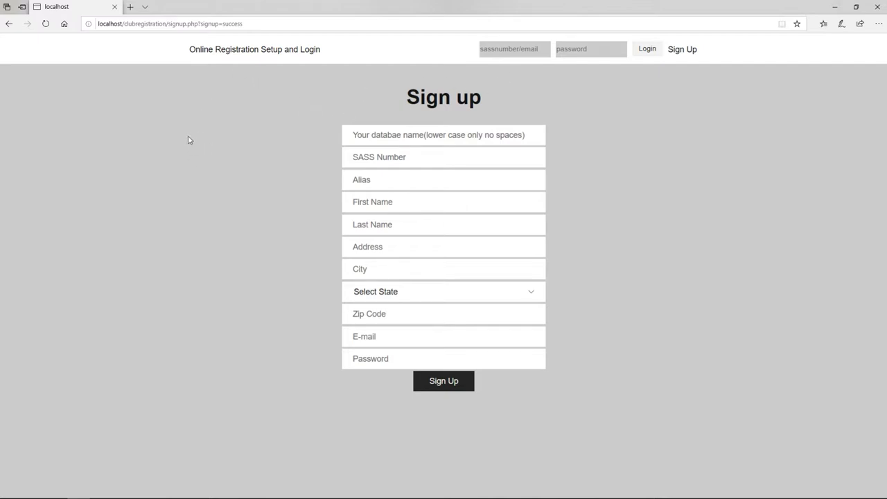
pyautogui.moveTo(215, 496)
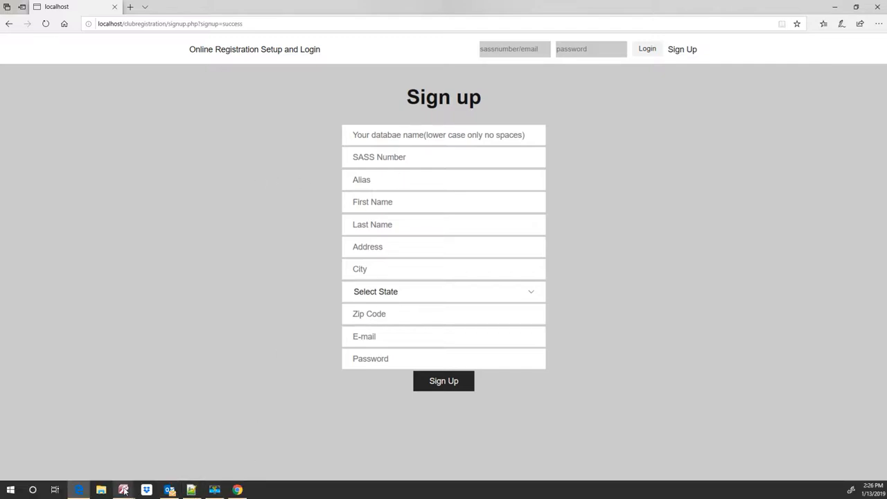
pyautogui.moveTo(124, 489)
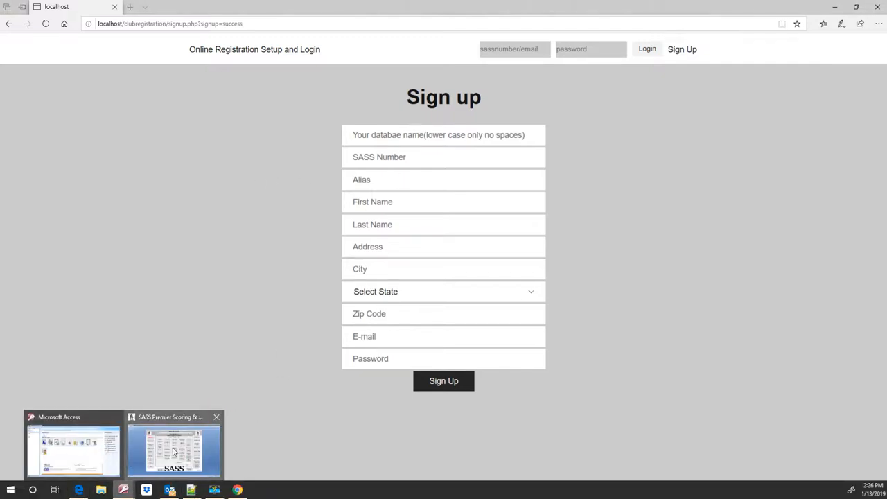
pyautogui.click(174, 452)
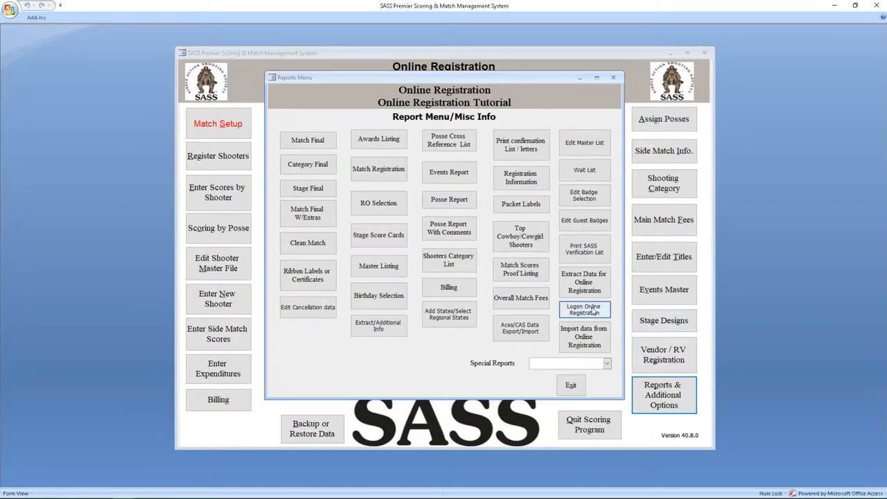
pyautogui.click(837, 6)
# Log in to the registration site with the shooter's SASS number and account password.
pyautogui.press('Tab')
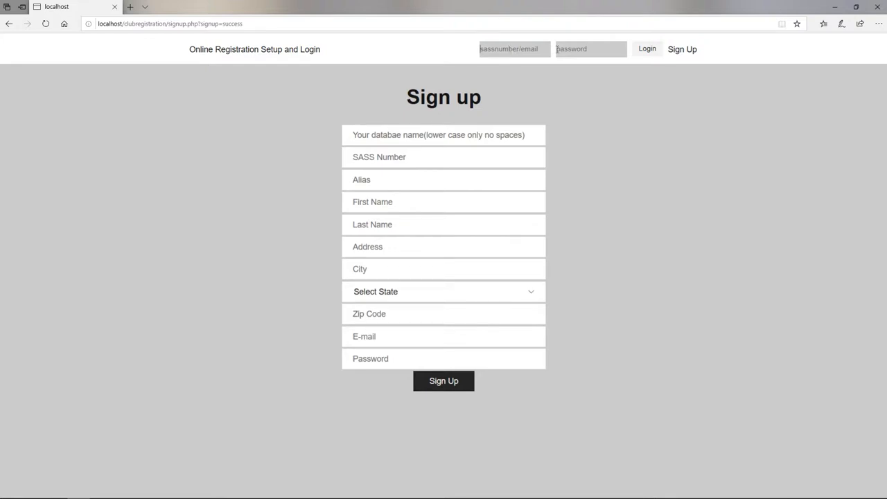
pyautogui.hotkey('shift', 'Tab')
pyautogui.write('10411')
pyautogui.press('Tab')
pyautogui.write('********')
pyautogui.press('BackSpace')
pyautogui.press('BackSpace')
pyautogui.press('BackSpace')
pyautogui.press('BackSpace')
pyautogui.press('BackSpace')
pyautogui.press('BackSpace')
pyautogui.press('BackSpace')
pyautogui.press('BackSpace')
pyautogui.write('******')
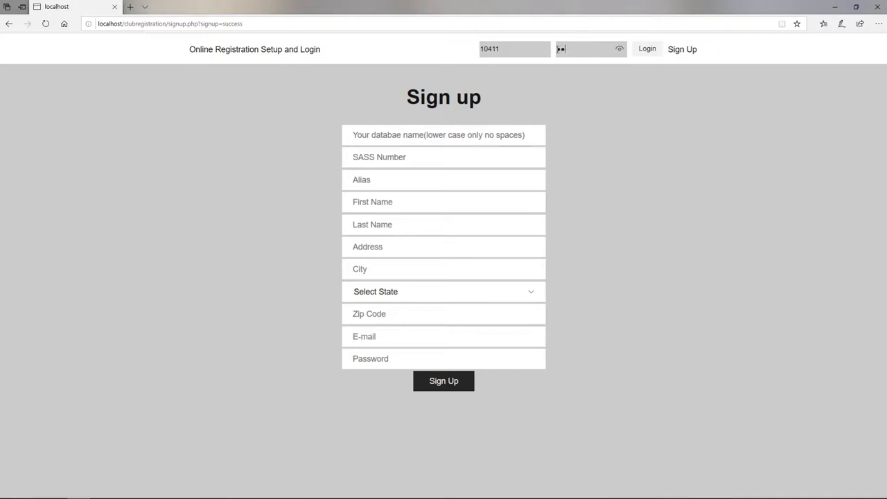
pyautogui.write('***')
pyautogui.click(651, 50)
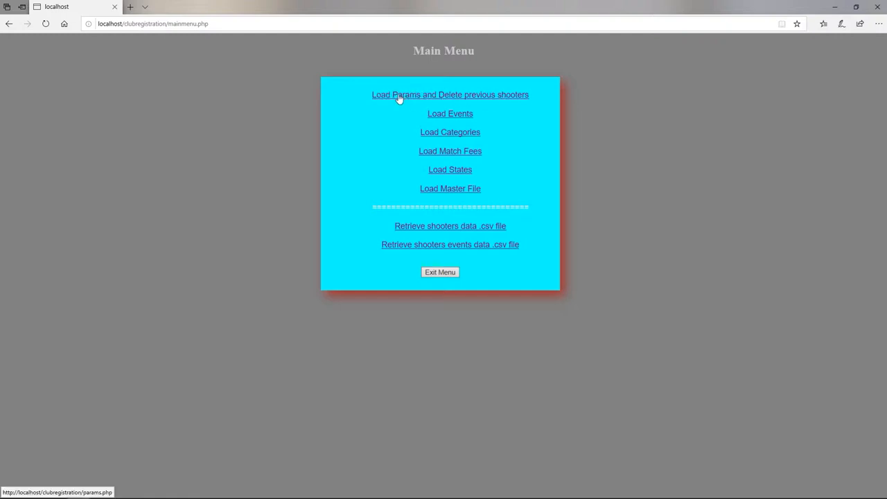
# Import RegParams.csv via Load Params and Delete previous shooters.
pyautogui.click(428, 97)
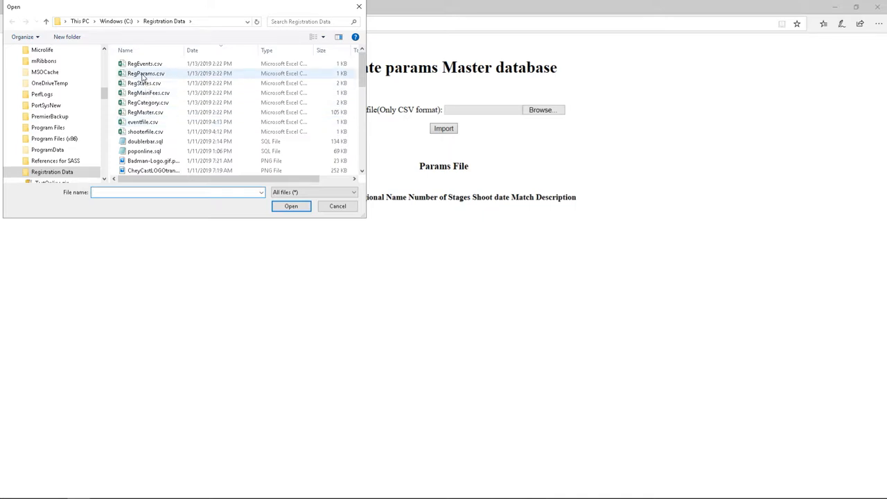
pyautogui.click(144, 74)
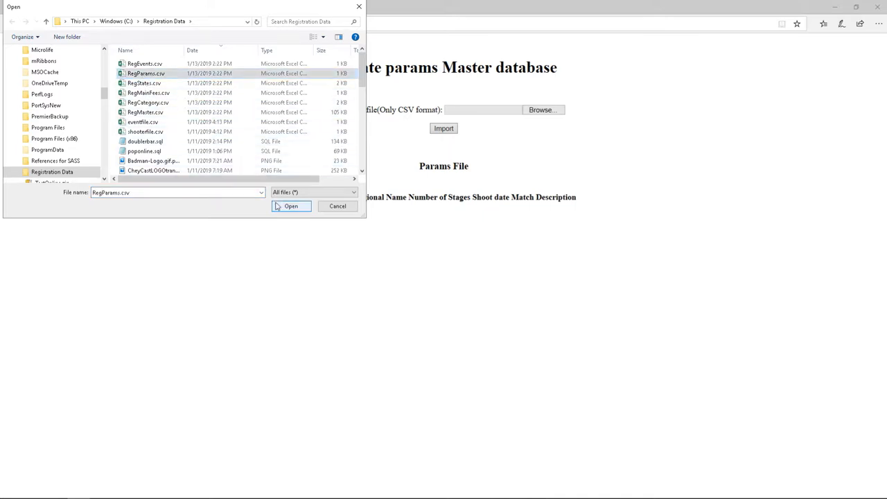
pyautogui.click(277, 206)
pyautogui.click(439, 134)
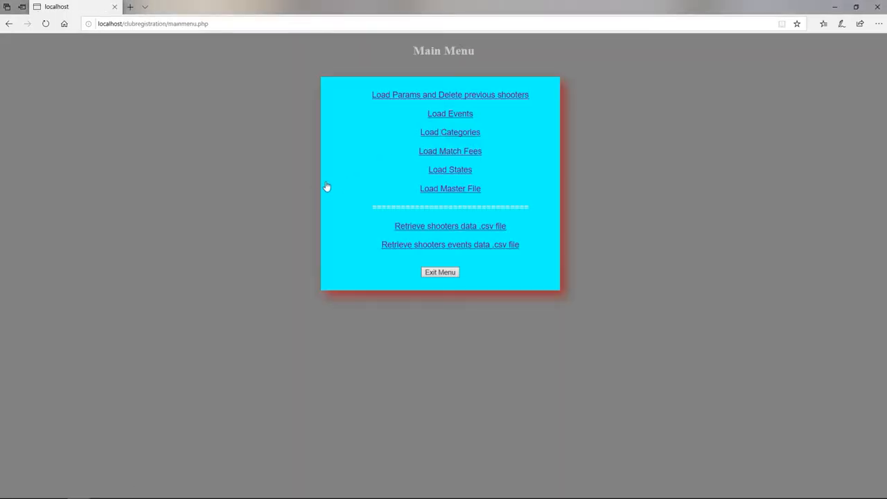
# Import RegEvents.csv into the event master.
pyautogui.click(455, 117)
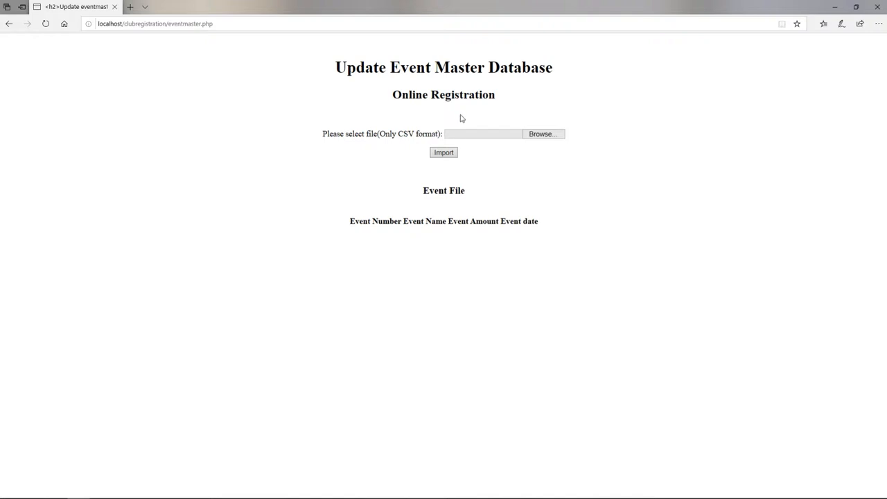
pyautogui.click(539, 134)
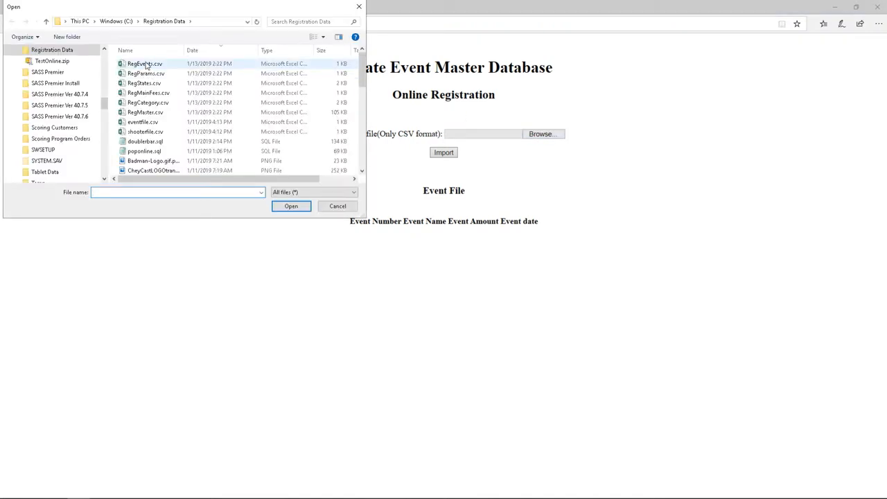
pyautogui.click(145, 64)
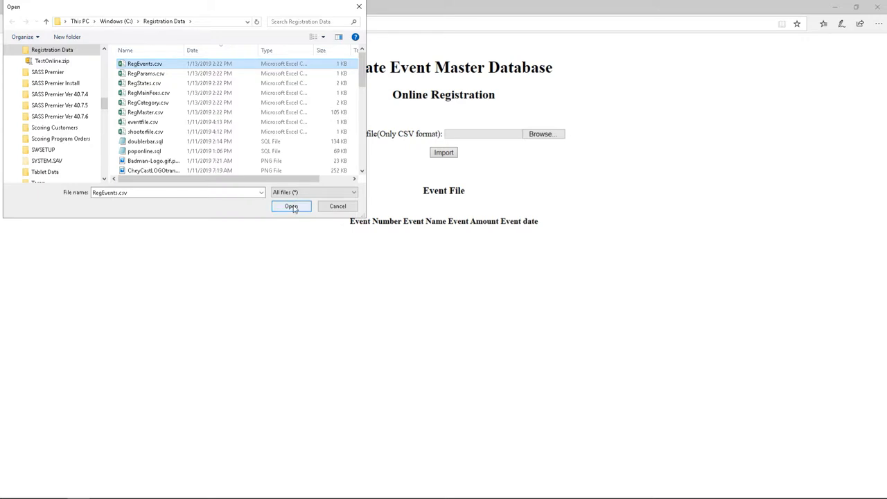
pyautogui.click(291, 207)
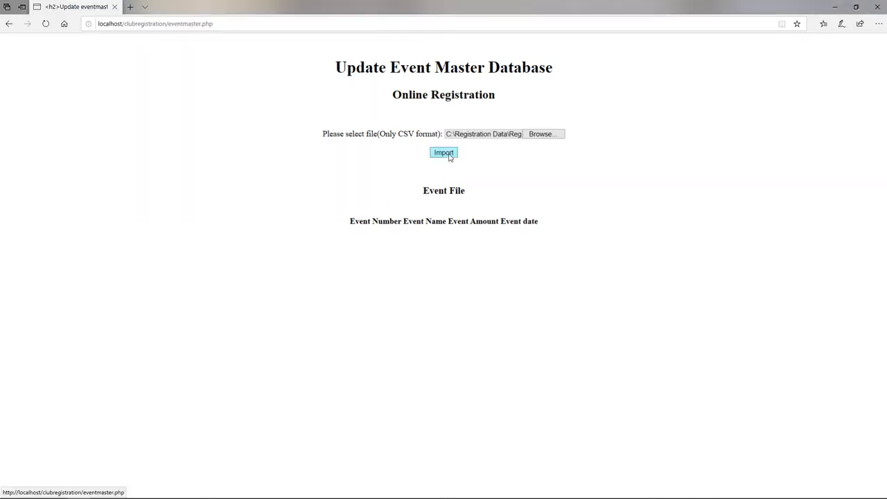
pyautogui.click(449, 157)
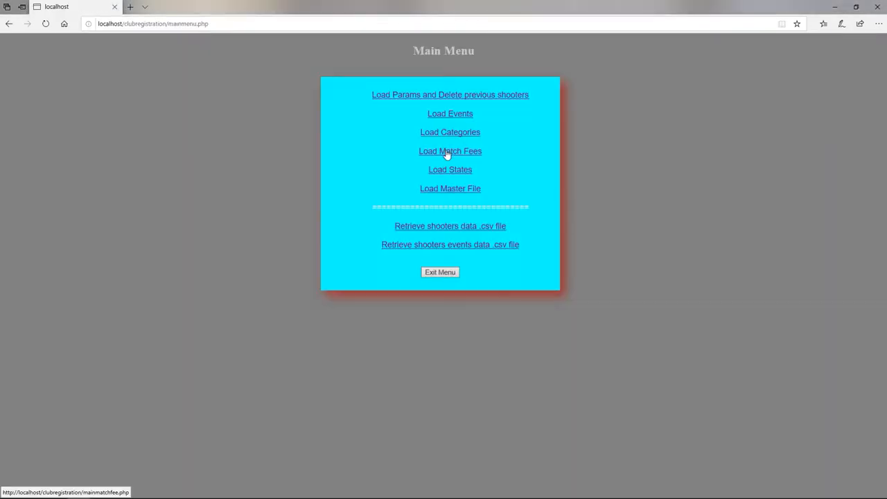
# Import RegMainFees.csv into the match fees.
pyautogui.click(446, 152)
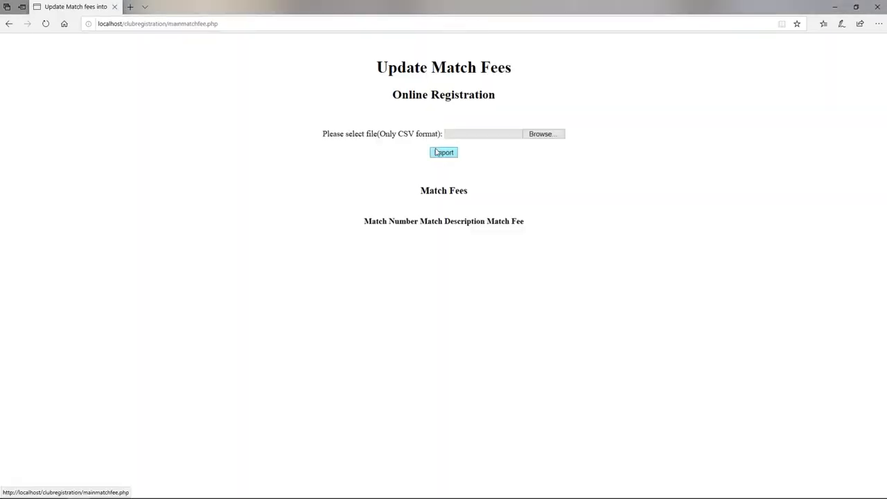
pyautogui.click(534, 134)
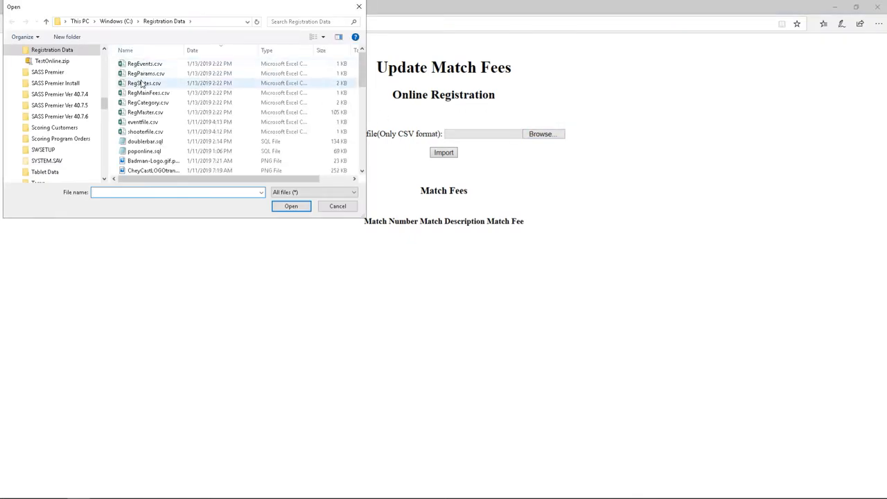
pyautogui.click(147, 92)
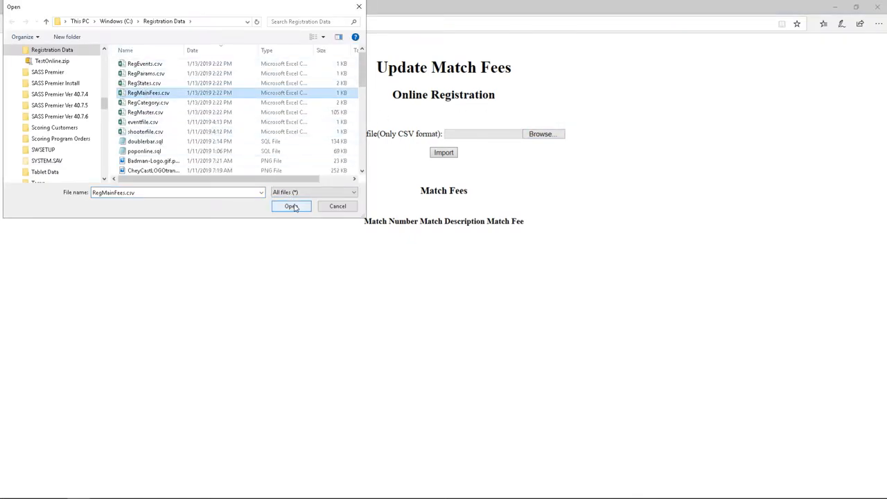
pyautogui.click(291, 206)
pyautogui.click(452, 154)
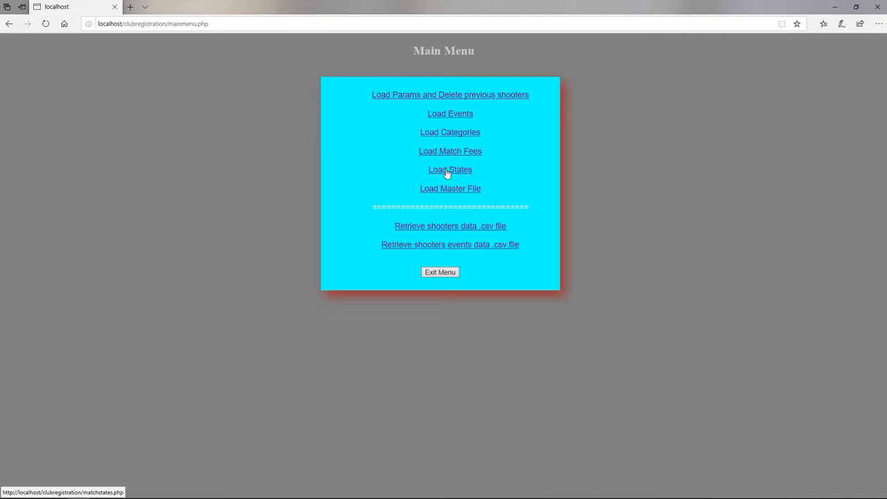
# Import RegStates.csv into the match states database.
pyautogui.click(447, 174)
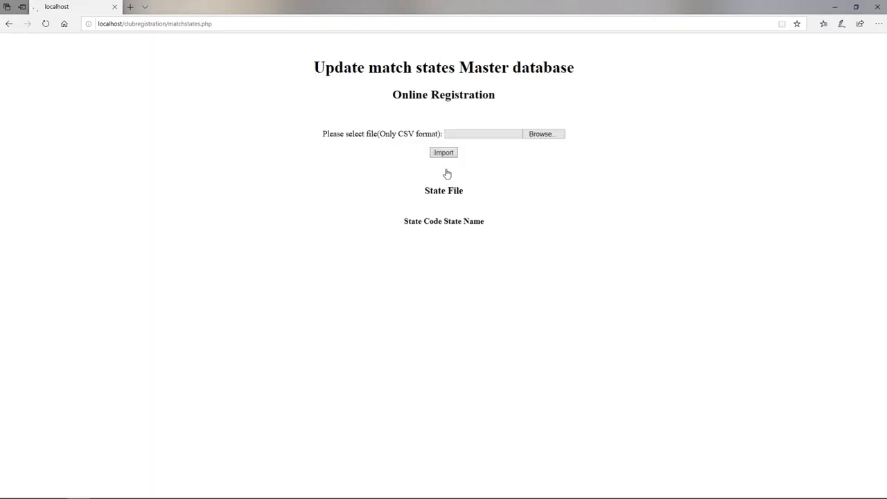
pyautogui.click(535, 135)
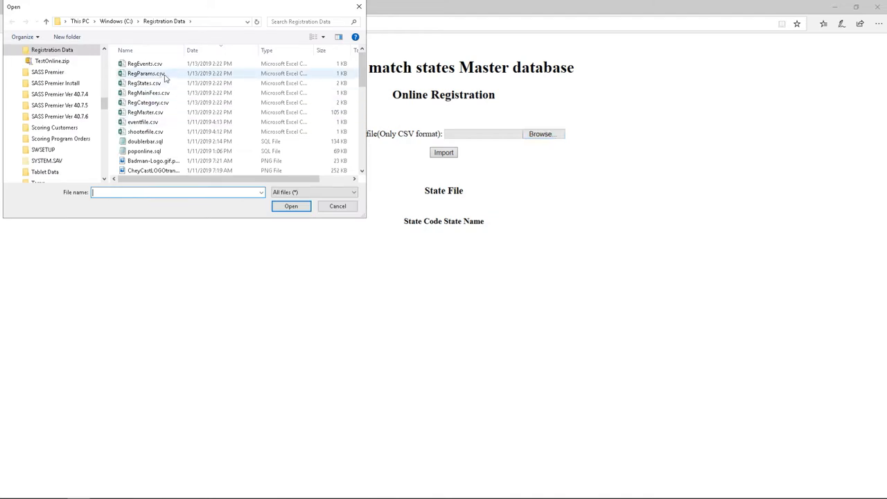
pyautogui.click(149, 84)
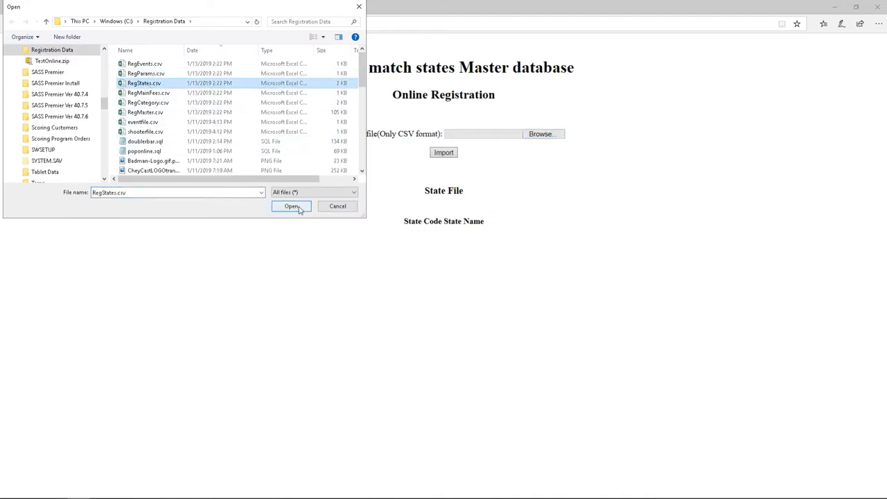
pyautogui.click(294, 206)
pyautogui.click(445, 155)
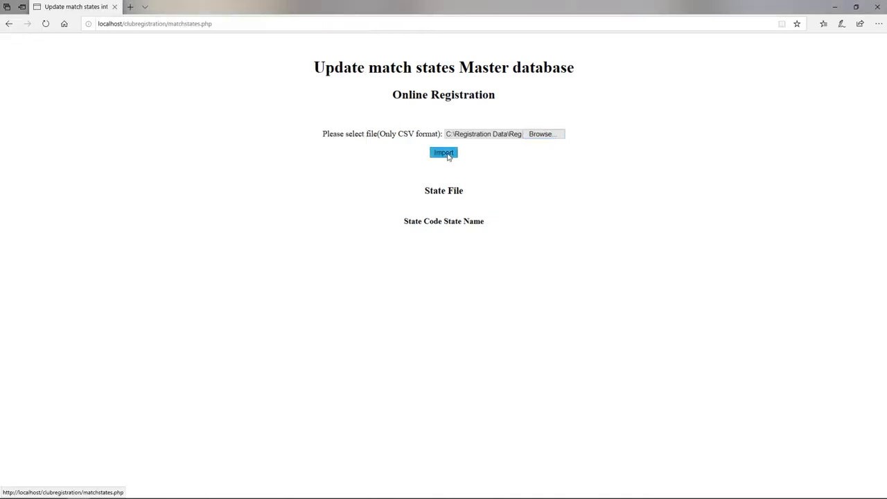
# Load the category CSV into the category master and review the imported list.
pyautogui.click(449, 133)
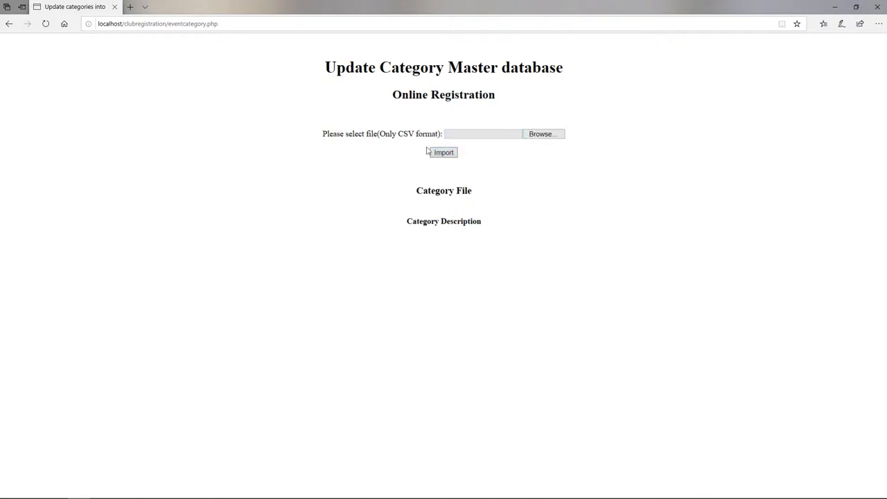
pyautogui.click(544, 138)
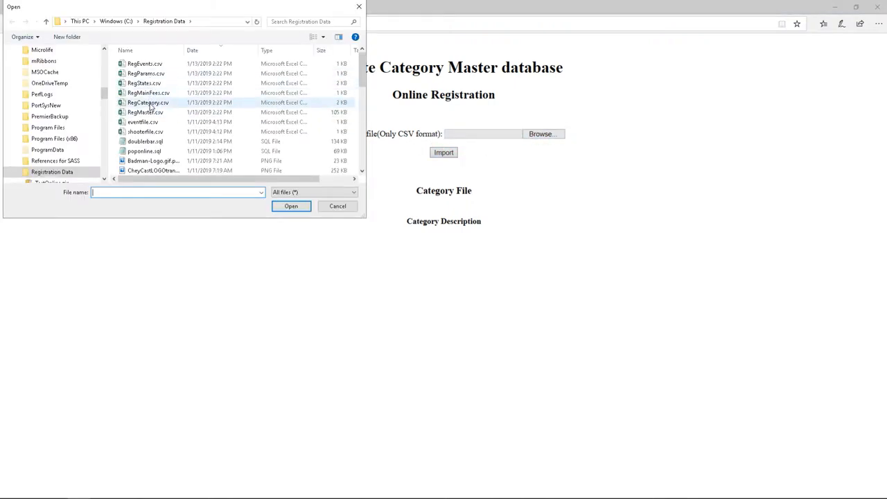
pyautogui.click(158, 113)
pyautogui.click(290, 206)
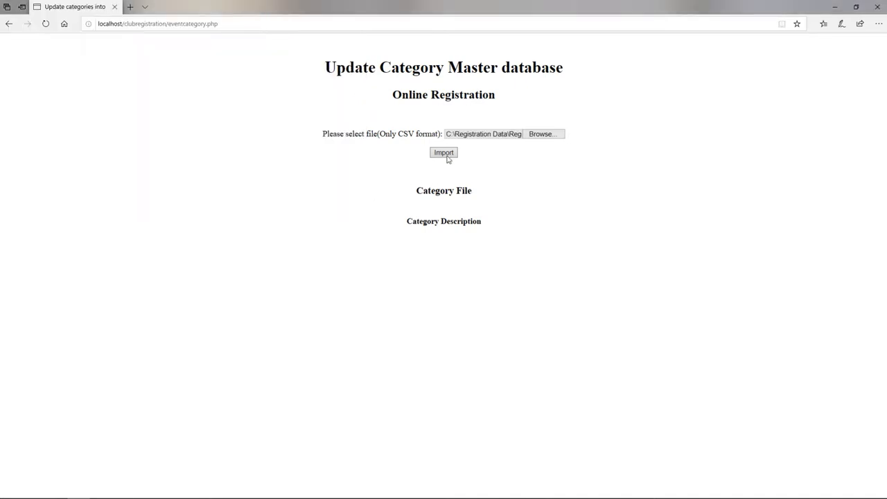
pyautogui.click(452, 152)
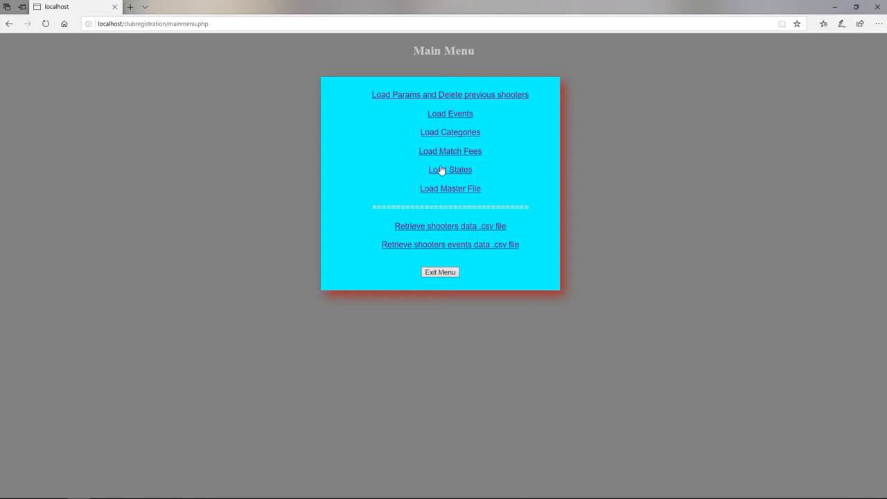
pyautogui.click(467, 133)
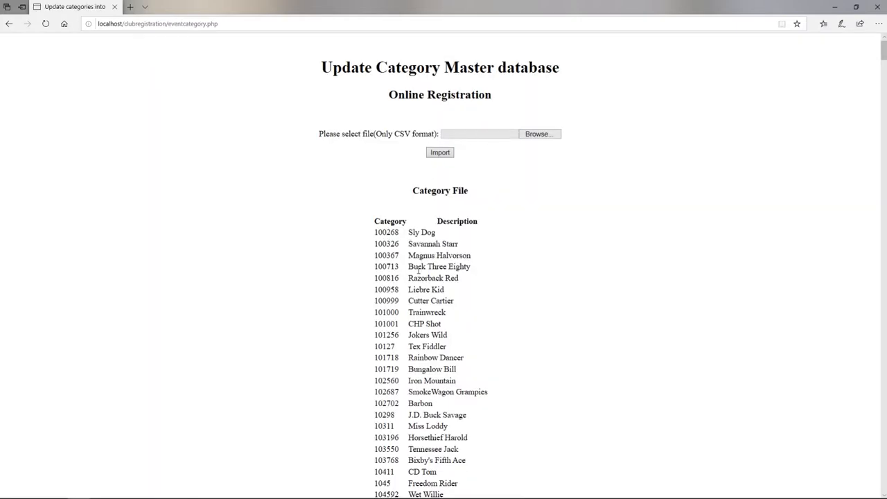
pyautogui.scroll(-7, 418, 271)
pyautogui.scroll(7, 423, 276)
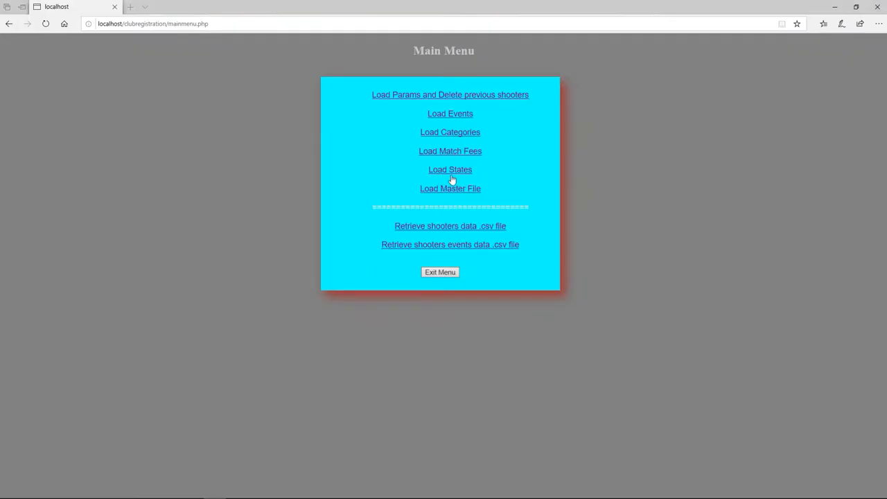
# Check the Load Master File page, then review the category list from 49'r through Buckaroos.
pyautogui.click(452, 191)
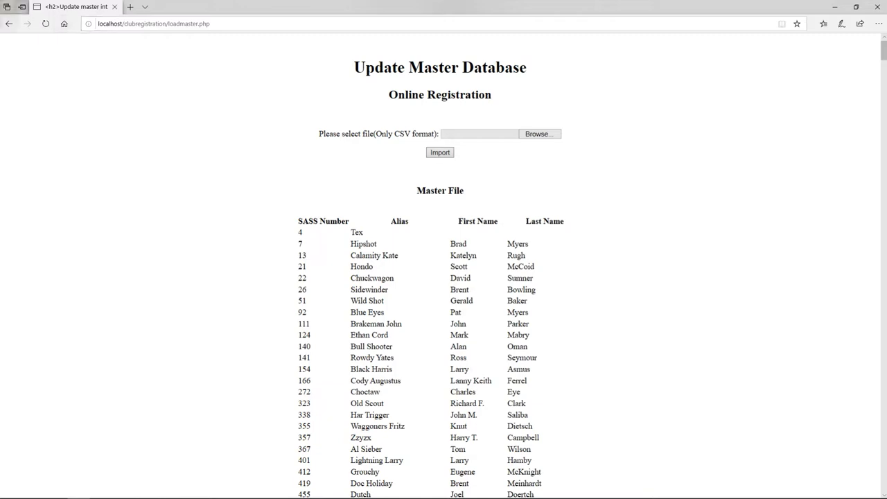
pyautogui.click(8, 25)
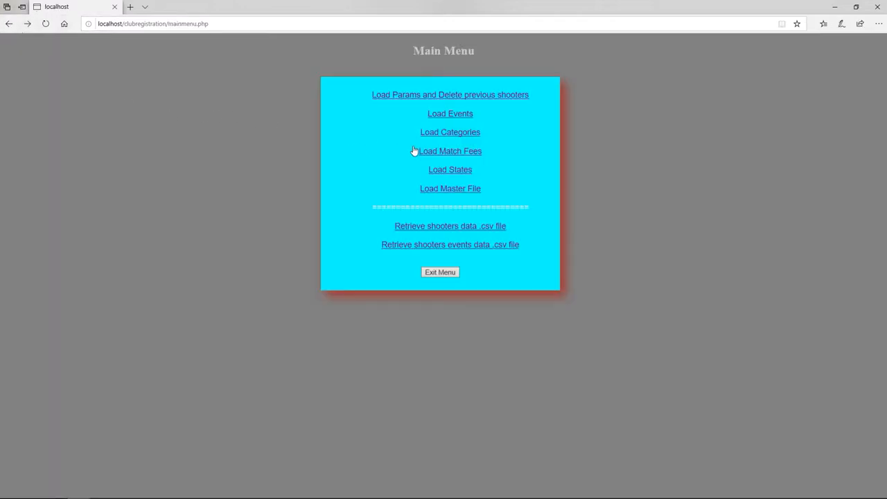
pyautogui.click(449, 134)
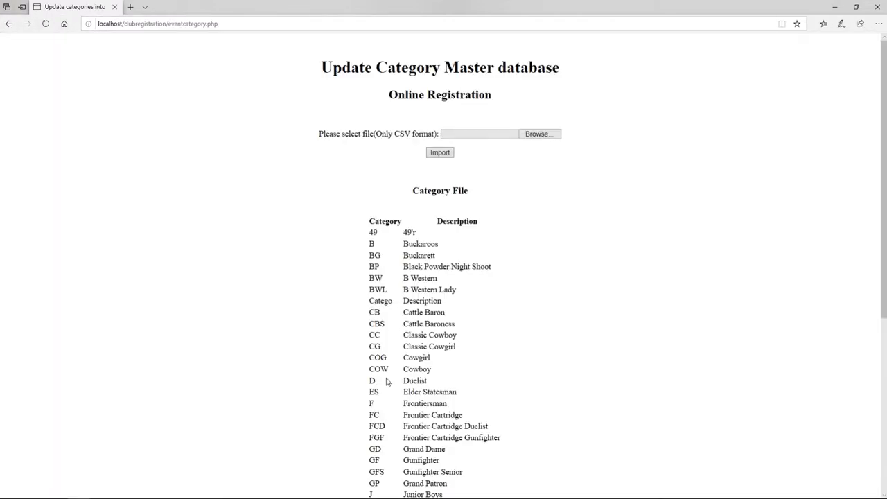
pyautogui.scroll(-4, 390, 392)
pyautogui.scroll(4, 446, 311)
pyautogui.click(9, 25)
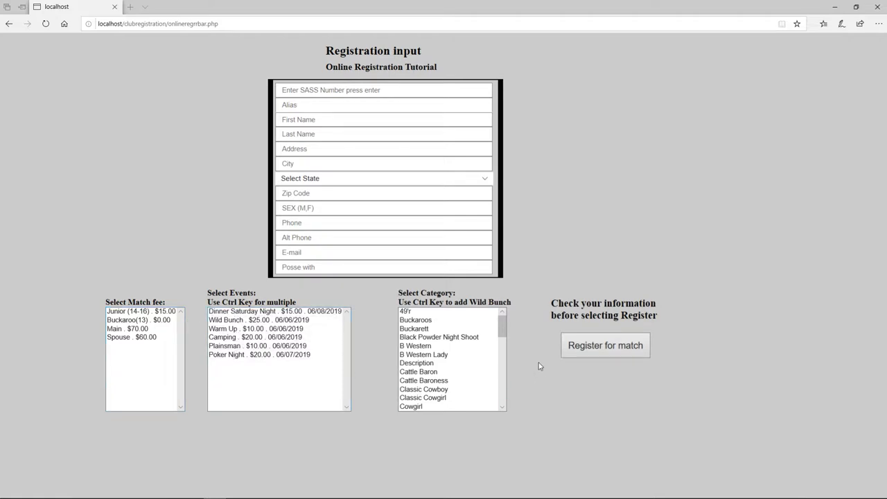
# Scroll through the registration input form and refresh it with F5.
pyautogui.moveTo(502, 328)
pyautogui.mouseDown()
pyautogui.moveTo(503, 400)
pyautogui.moveTo(502, 342)
pyautogui.mouseUp()
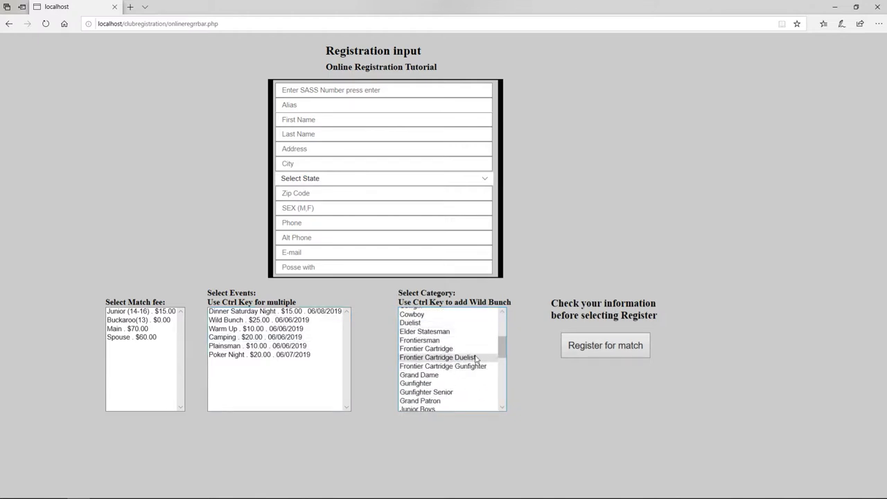
pyautogui.moveTo(501, 354); pyautogui.dragTo(503, 399)
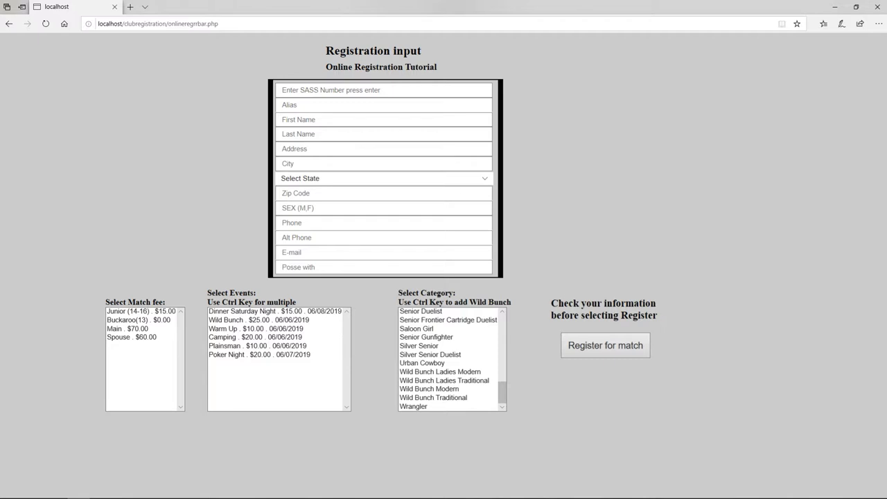
pyautogui.press('F5')
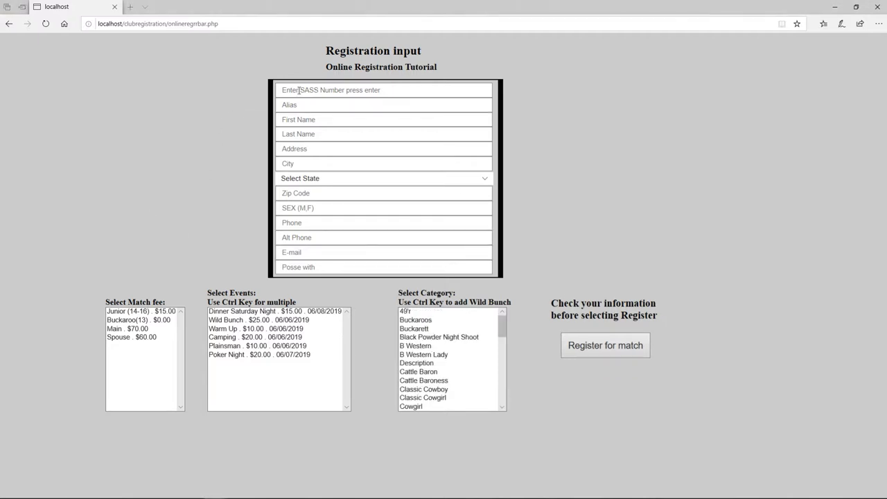
# Enter the shooter's SASS member number to auto-fill his alias, address and contact details.
pyautogui.click(300, 92)
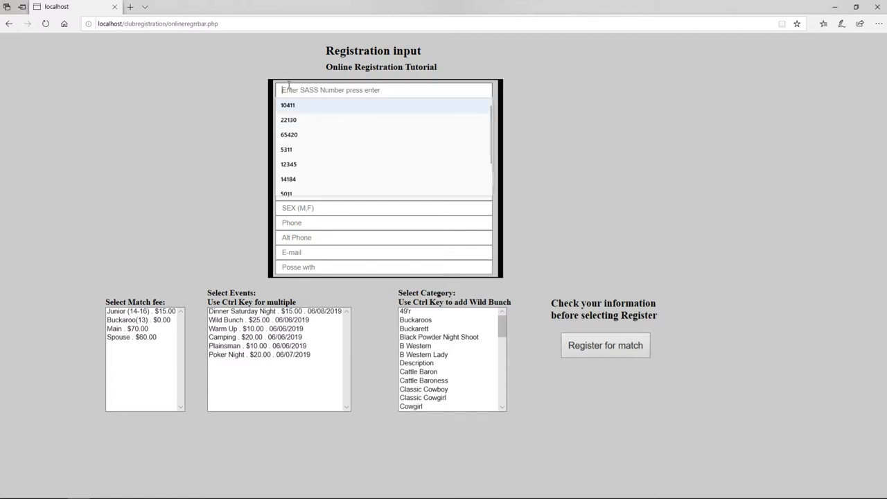
pyautogui.write('14')
pyautogui.press('BackSpace')
pyautogui.write('0411')
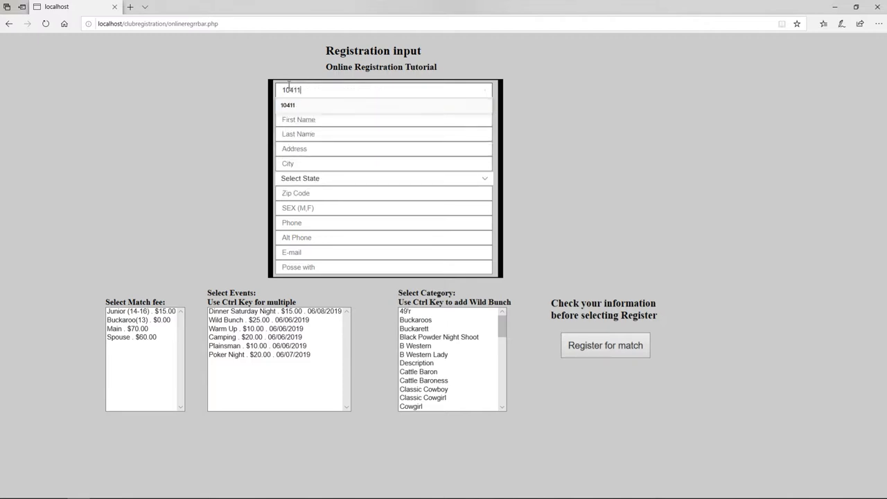
pyautogui.press('Tab')
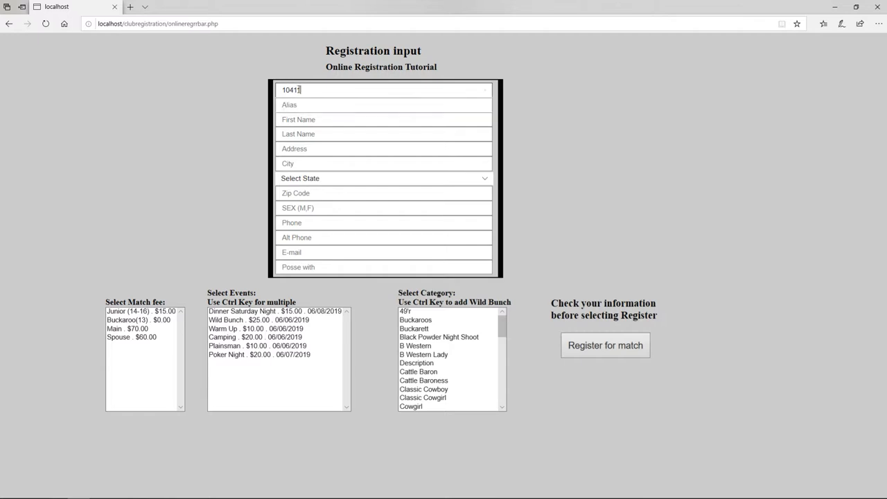
pyautogui.press('Return')
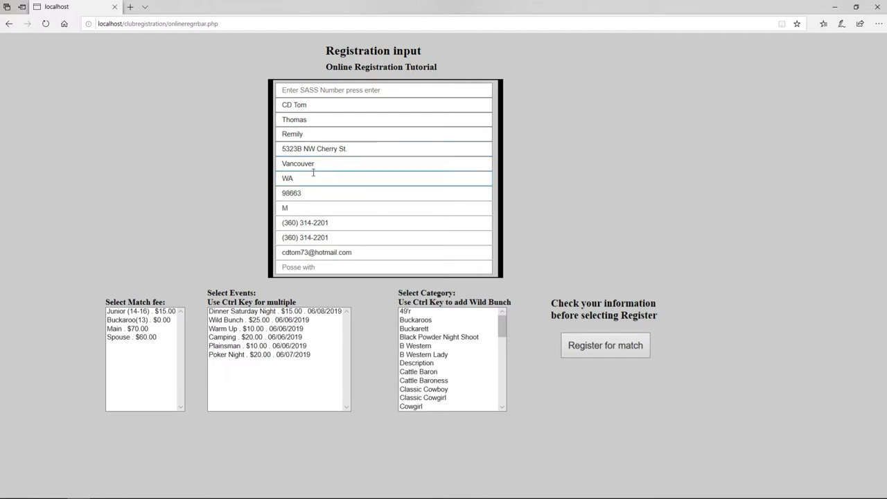
# Replace both phone fields with the new phone number and enter the partner's alias in Posse with.
pyautogui.click(291, 209)
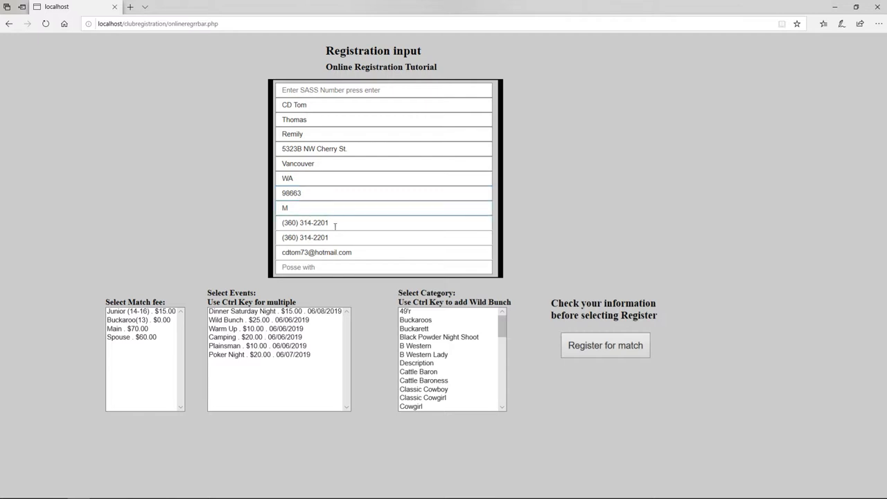
pyautogui.moveTo(331, 223); pyautogui.dragTo(264, 221)
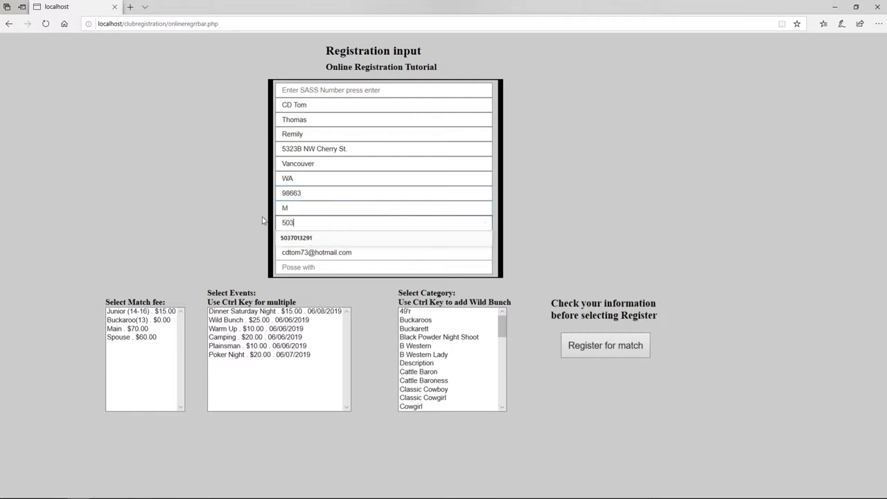
pyautogui.click(285, 235)
pyautogui.moveTo(281, 238); pyautogui.dragTo(329, 241)
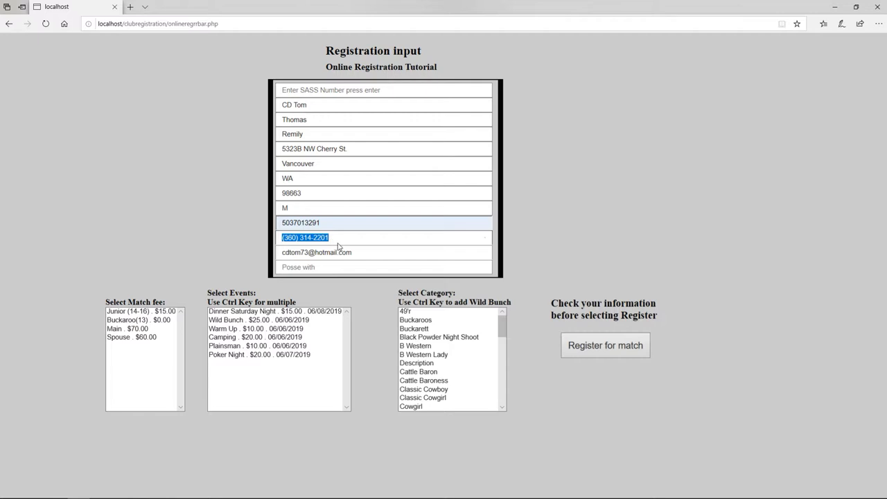
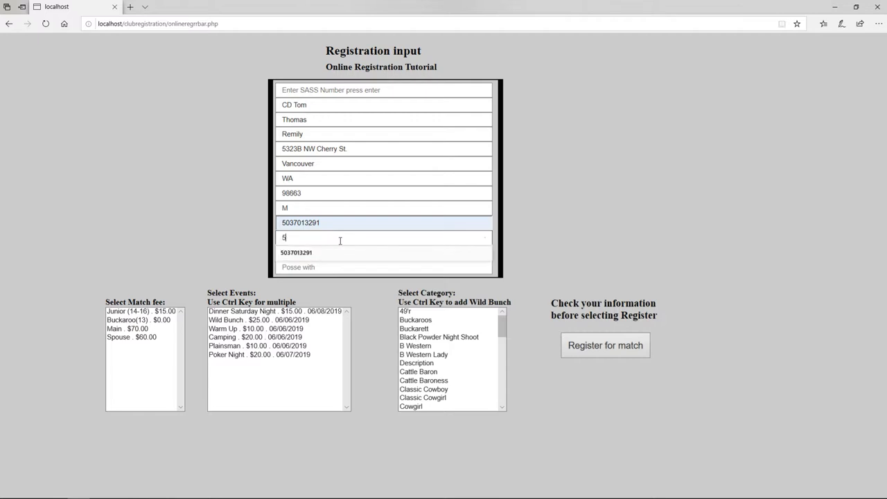
pyautogui.click(334, 267)
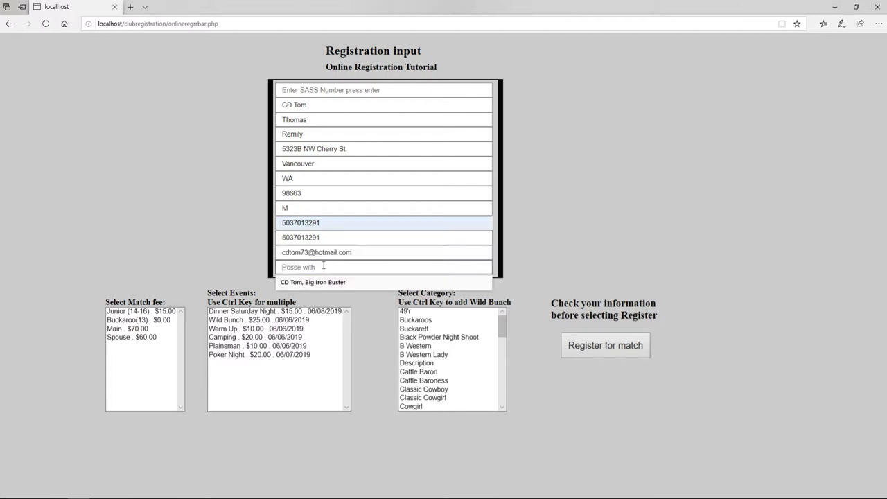
pyautogui.write('S')
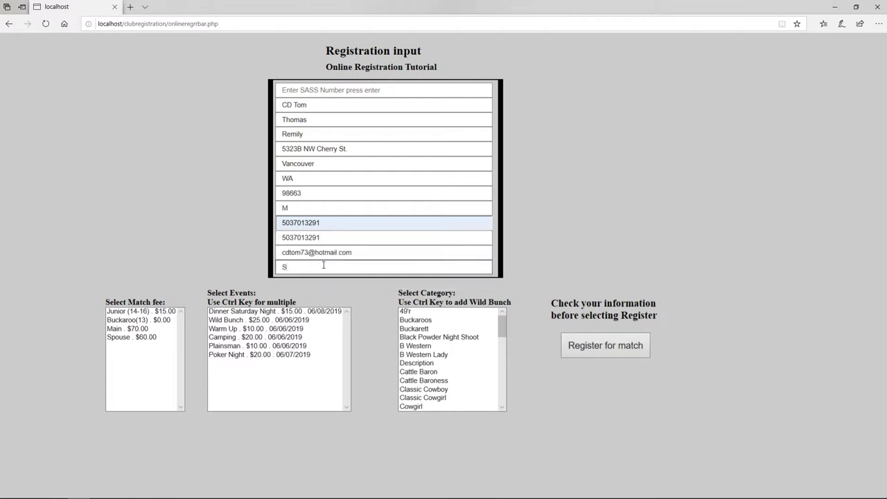
pyautogui.write('ilver Fern')
# Choose the Main match fee plus Dinner Saturday Night, Warm Up, Camping and Wild Bunch events.
pyautogui.click(120, 331)
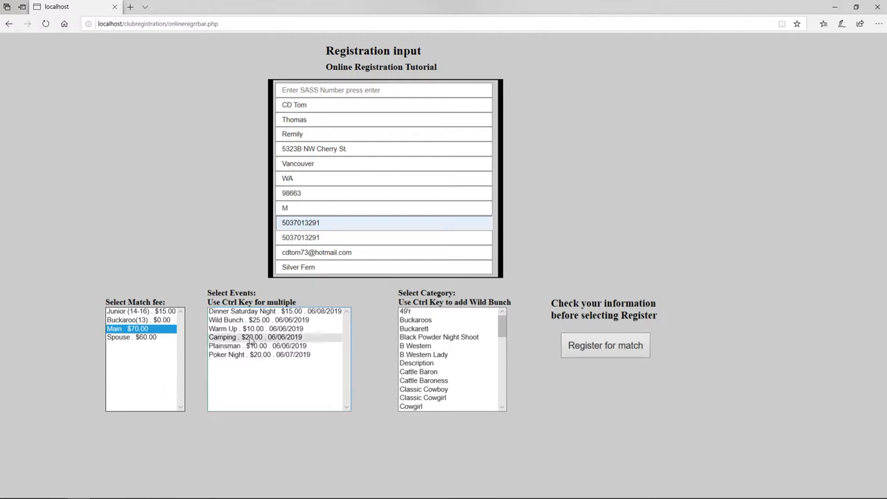
pyautogui.click(247, 312)
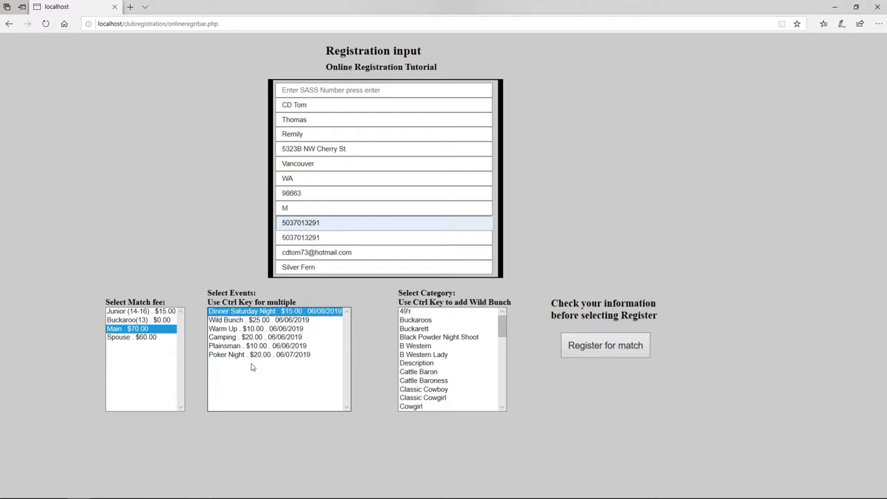
pyautogui.keyDown('ctrl'); pyautogui.click(232, 329); pyautogui.keyUp('ctrl')
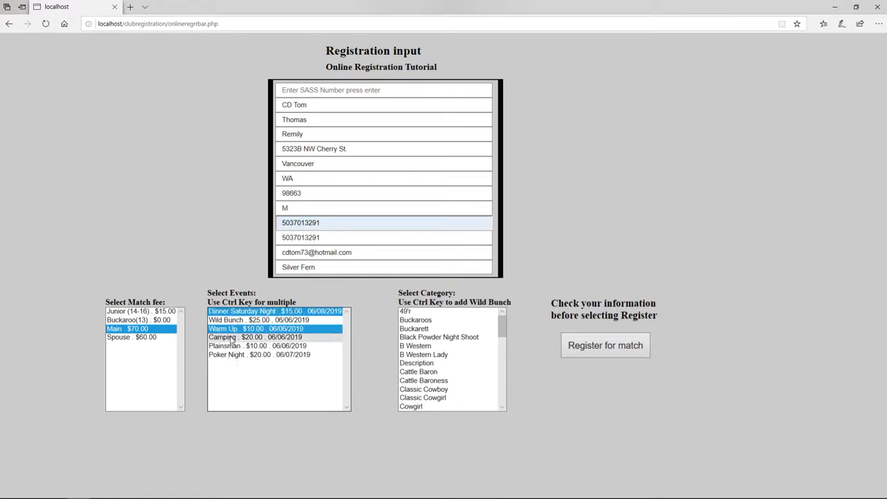
pyautogui.keyDown('ctrl'); pyautogui.click(233, 337); pyautogui.keyUp('ctrl')
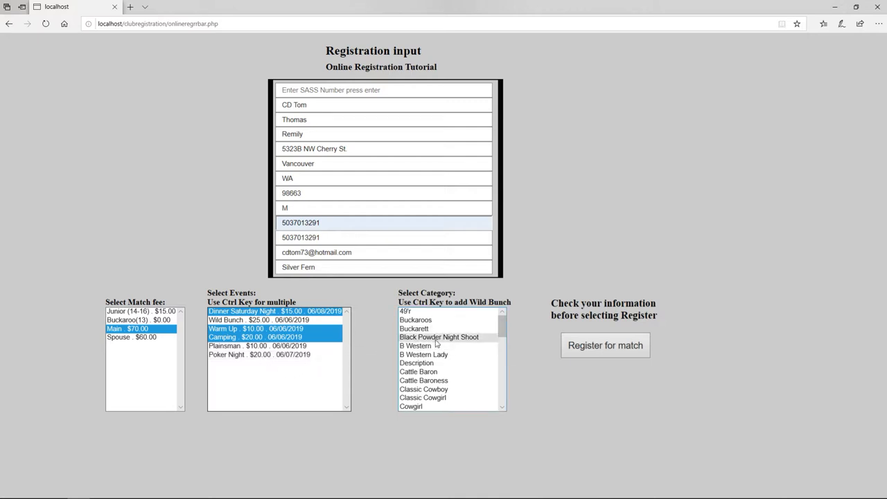
pyautogui.keyDown('ctrl'); pyautogui.click(248, 320); pyautogui.keyUp('ctrl')
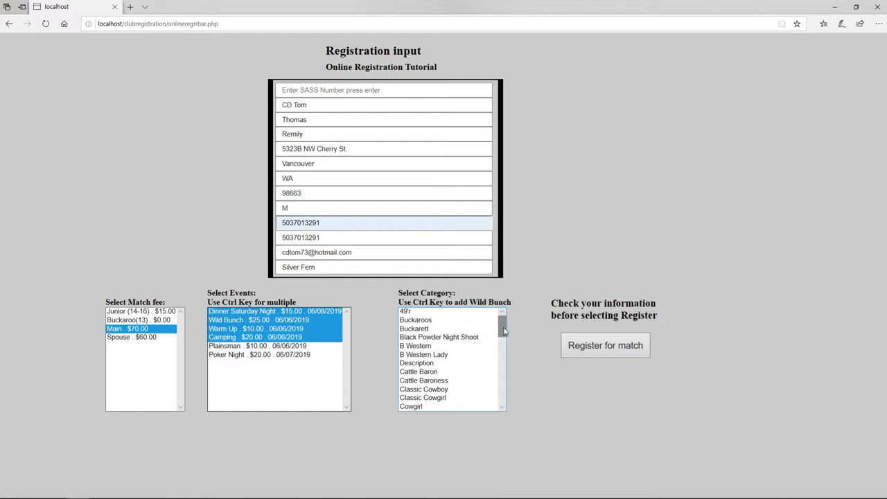
# Select the Frontier Cartridge Gunfighter and Wild Bunch Traditional categories.
pyautogui.scroll(-2, 505, 337)
pyautogui.scroll(-5, 504, 337)
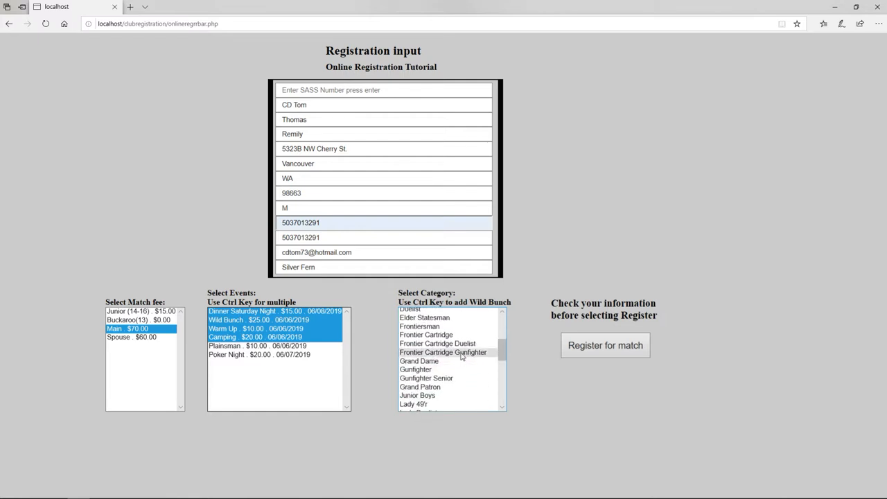
pyautogui.click(461, 355)
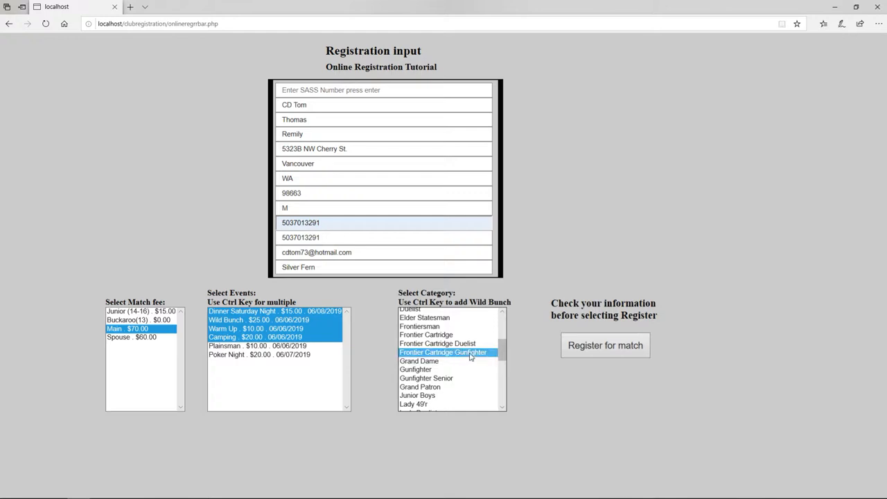
pyautogui.moveTo(505, 347); pyautogui.dragTo(505, 389)
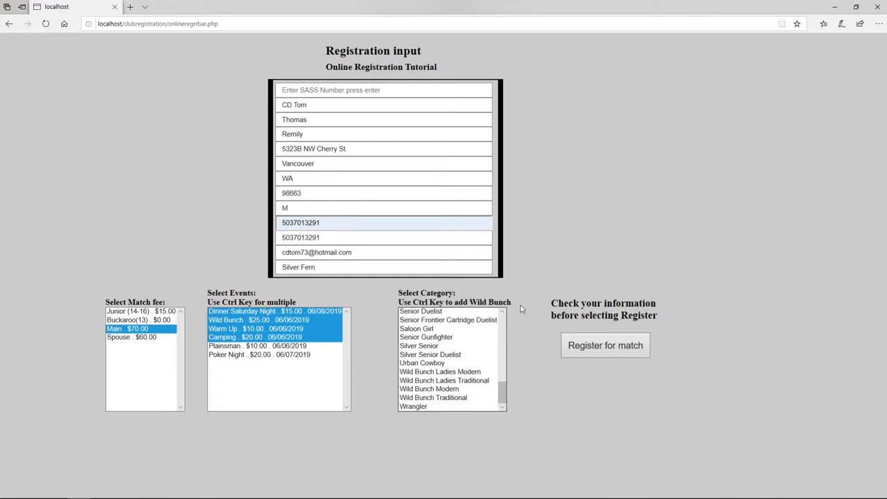
pyautogui.click(443, 400)
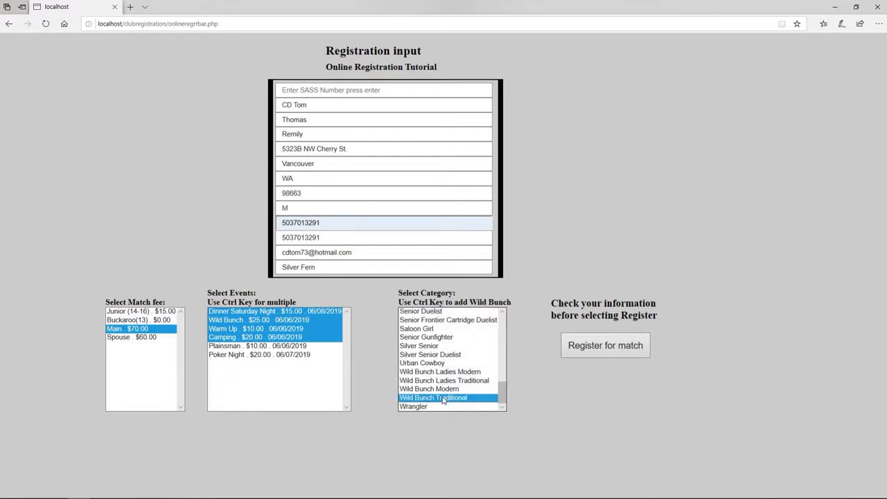
pyautogui.moveTo(504, 400)
pyautogui.mouseDown()
pyautogui.moveTo(503, 348)
pyautogui.moveTo(503, 402)
pyautogui.mouseUp()
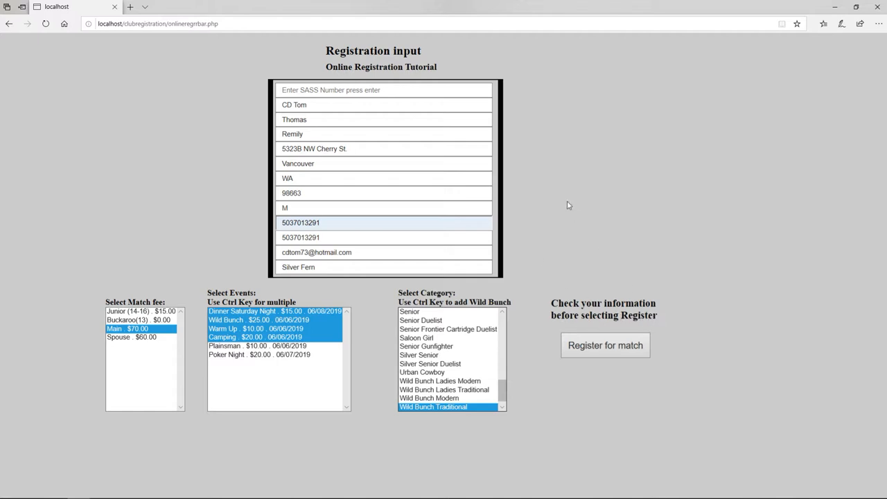
# Submit the registration and review the confirmation showing $140.00 total due.
pyautogui.click(613, 348)
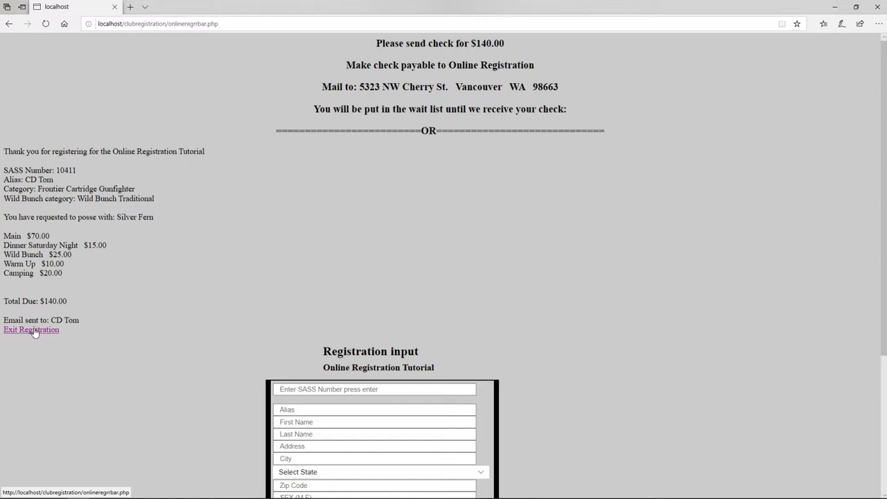
# Start a blank form and look up the second shooter's SASS number, which isn't on file.
pyautogui.click(34, 331)
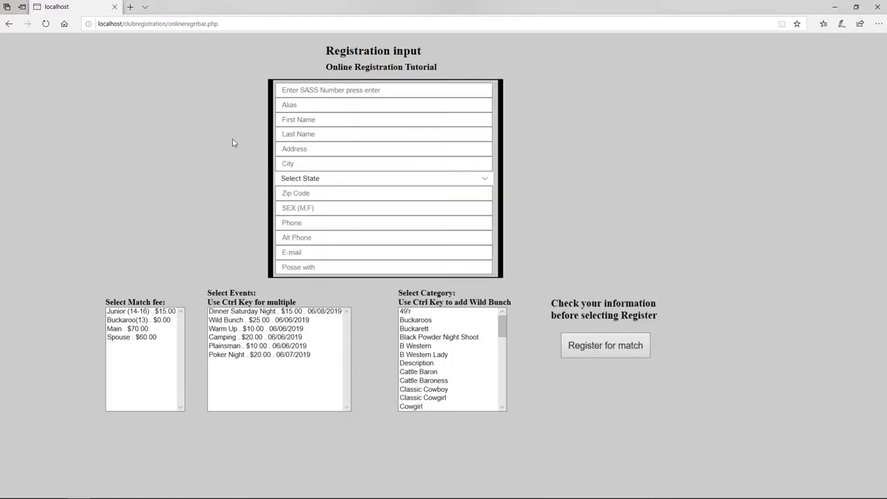
pyautogui.click(288, 91)
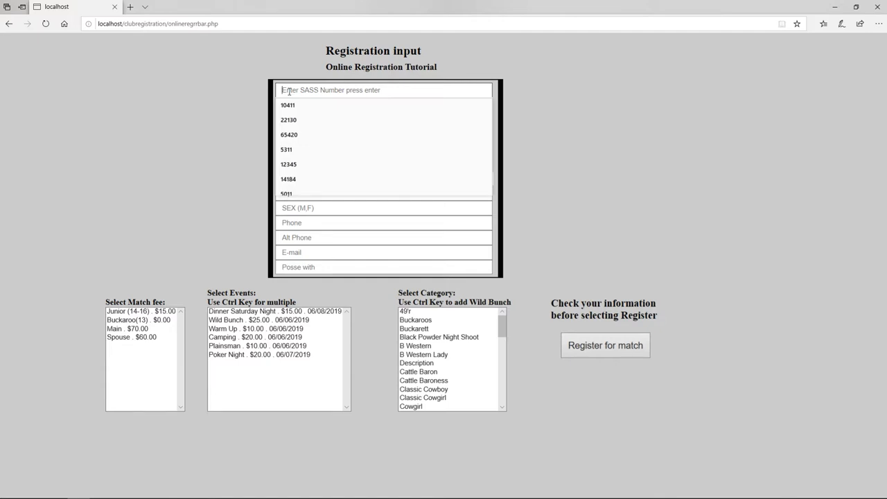
pyautogui.write('65420')
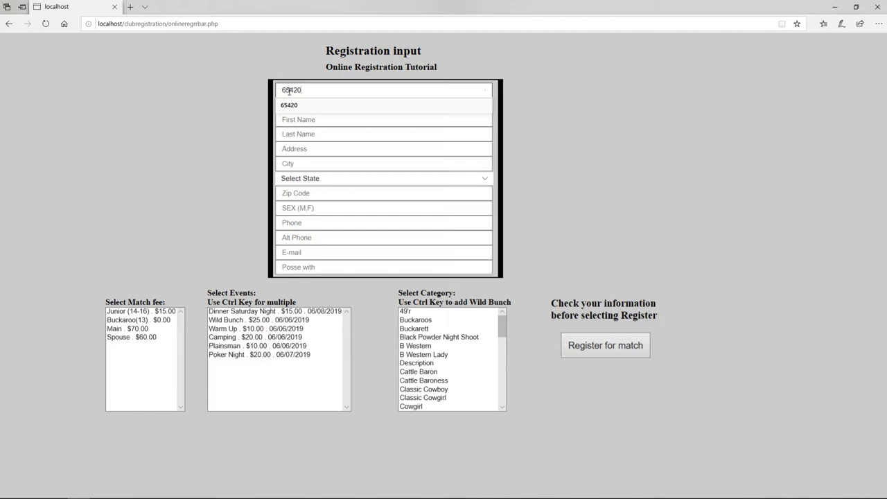
pyautogui.press('Return')
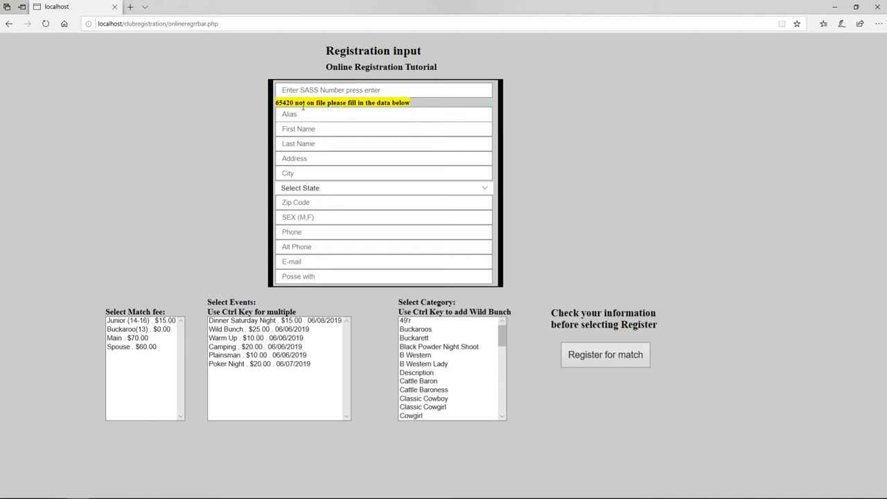
# Enter the shooter's alias, first name and last name.
pyautogui.click(323, 113)
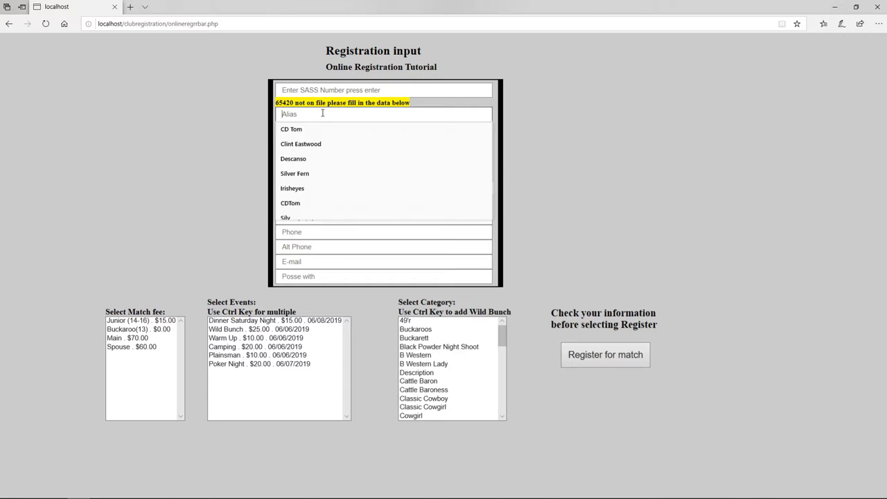
pyautogui.write('Silver Fern')
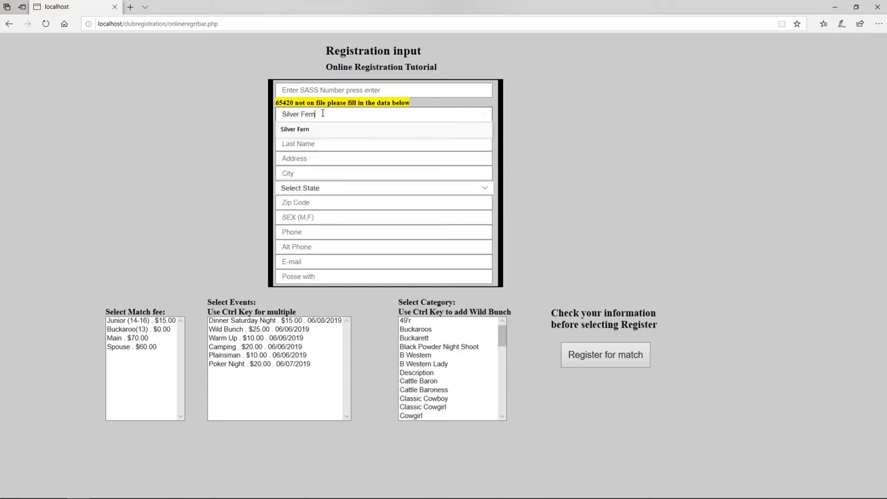
pyautogui.press('Tab')
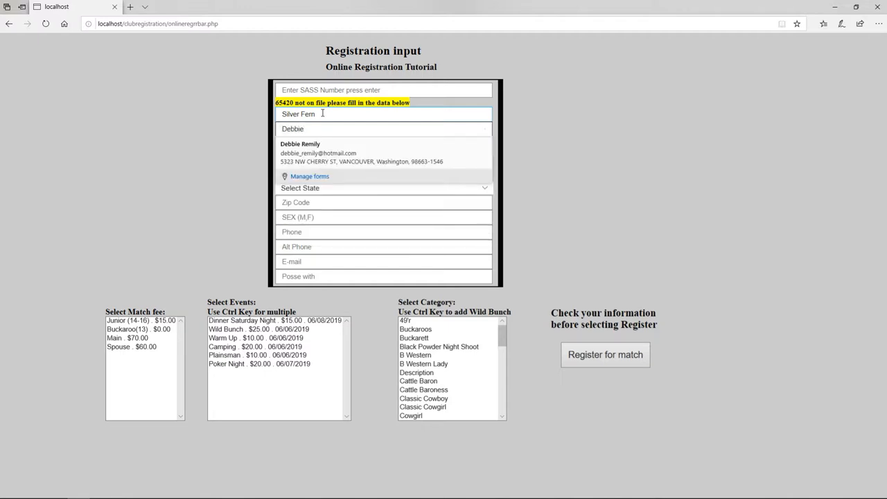
pyautogui.press('Tab')
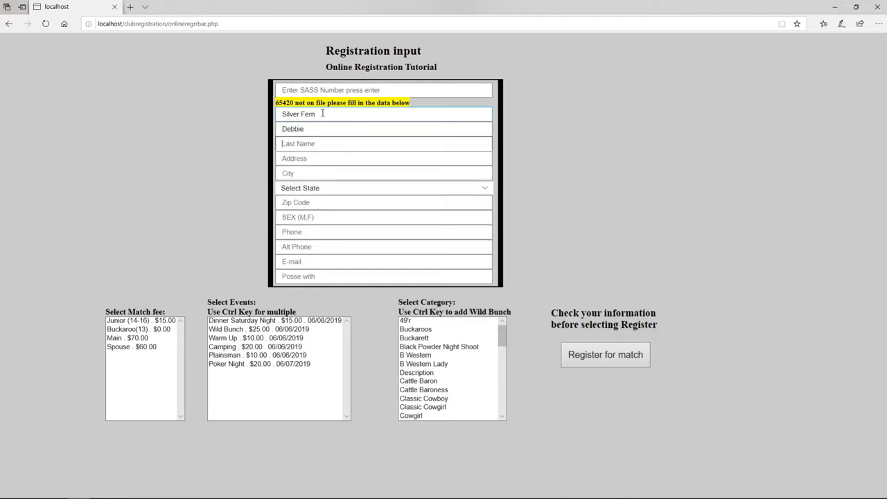
pyautogui.press('Tab')
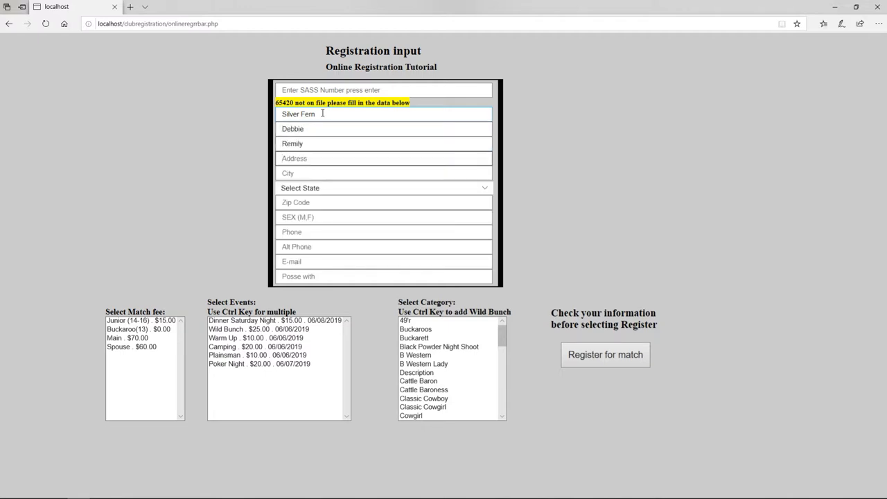
# Fill in the street address, city, state, zip code, and set sex to F.
pyautogui.press('Tab')
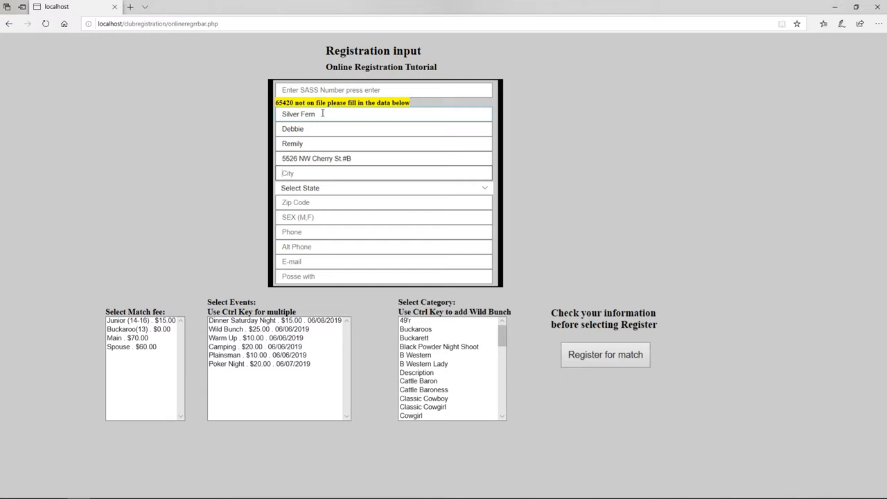
pyautogui.write('Vancouver')
pyautogui.press('Tab')
pyautogui.press('w')
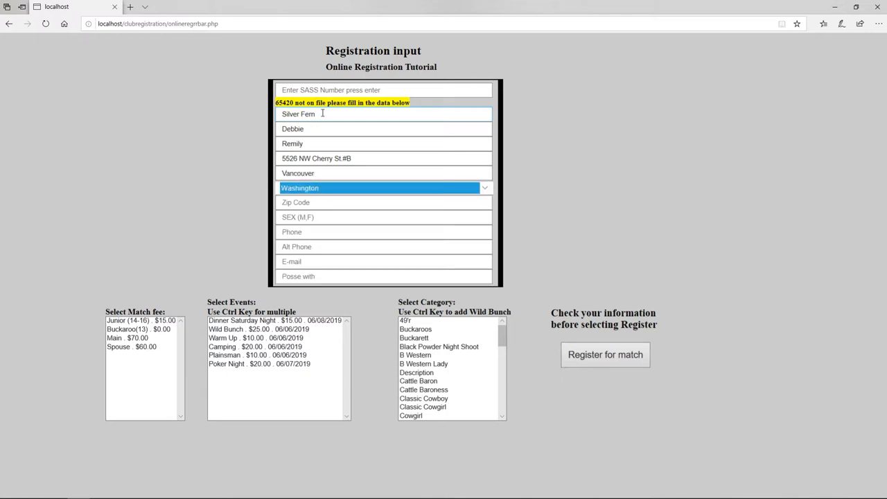
pyautogui.press('Tab')
pyautogui.write('98663')
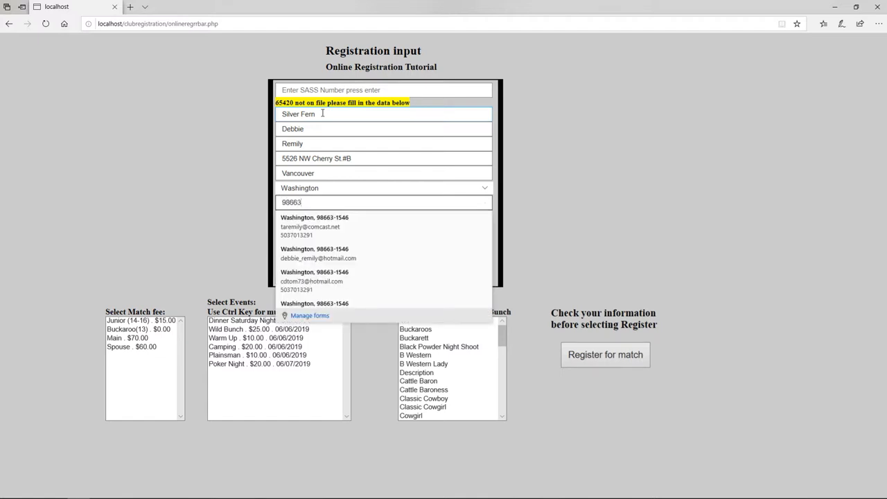
pyautogui.press('Tab')
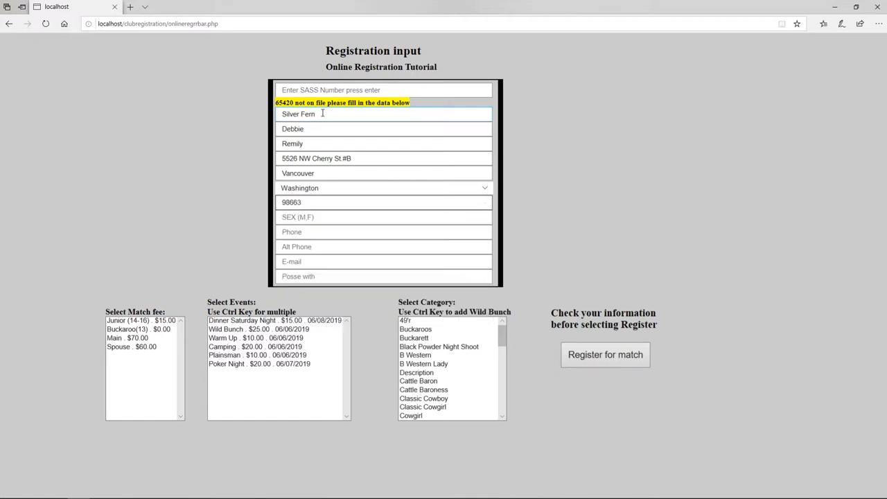
pyautogui.write('F')
pyautogui.press('Tab')
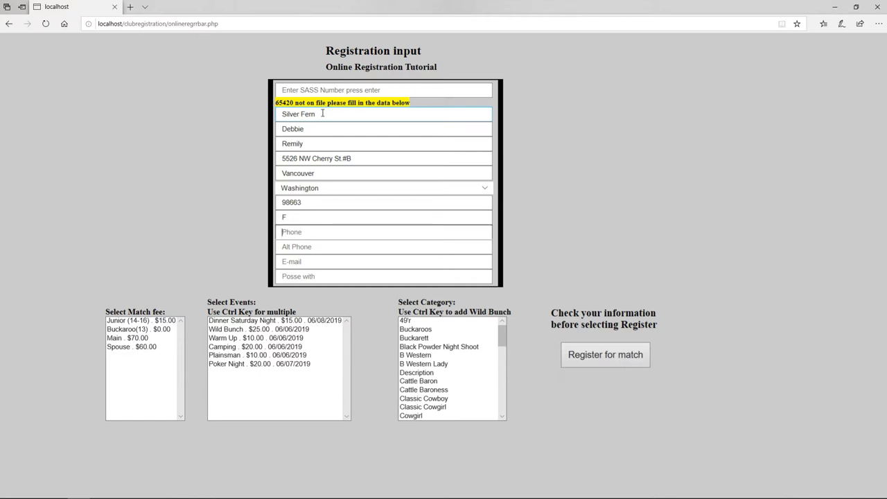
# Enter the phone number, e-mail address and the posse partner's alias.
pyautogui.click(309, 231)
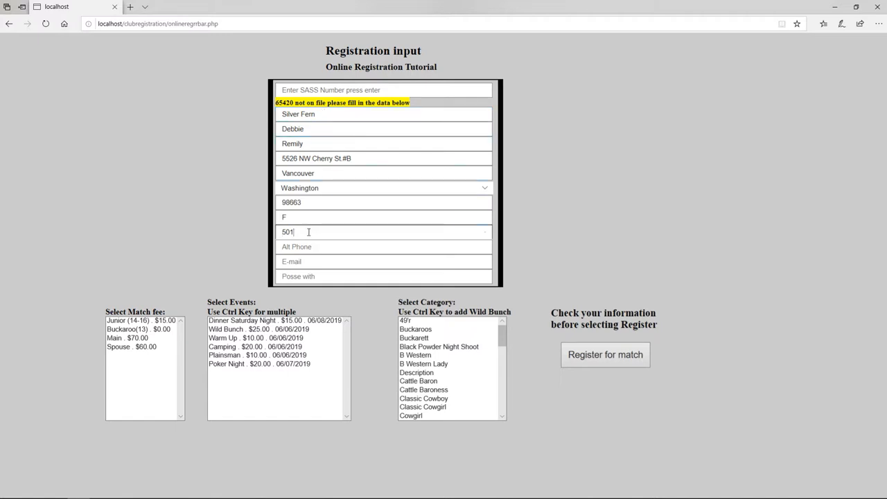
pyautogui.press('BackSpace')
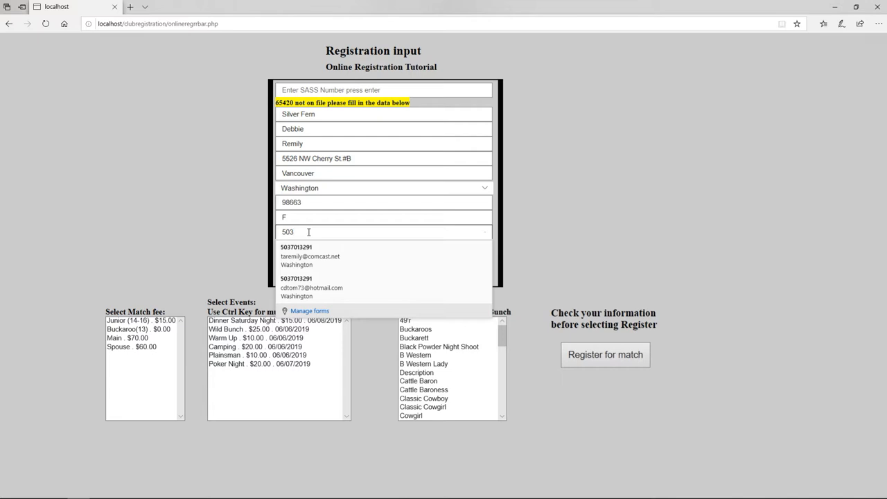
pyautogui.press('Tab')
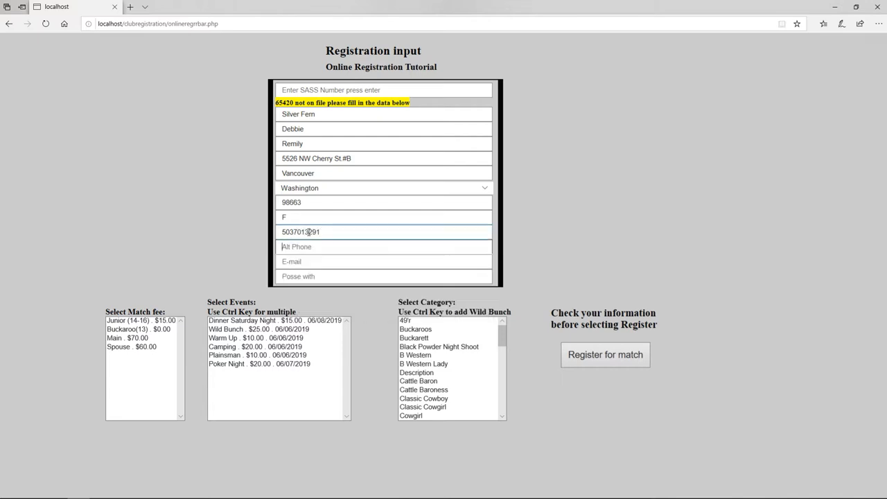
pyautogui.press('Tab')
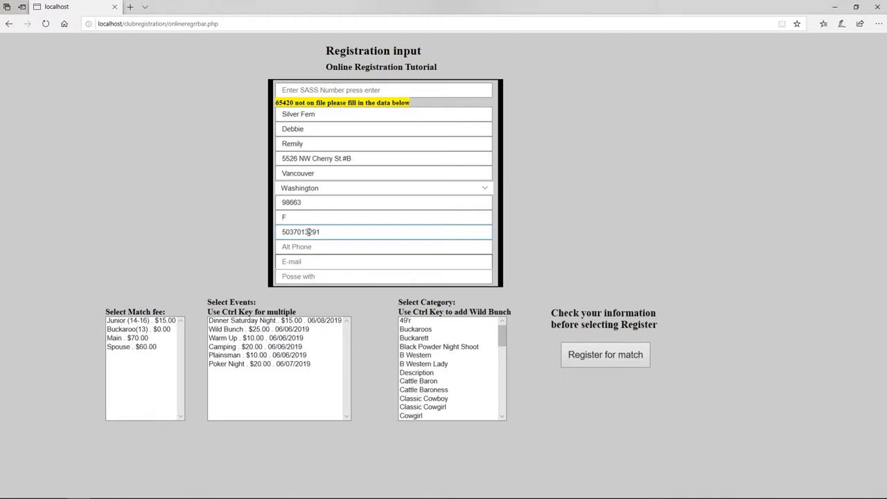
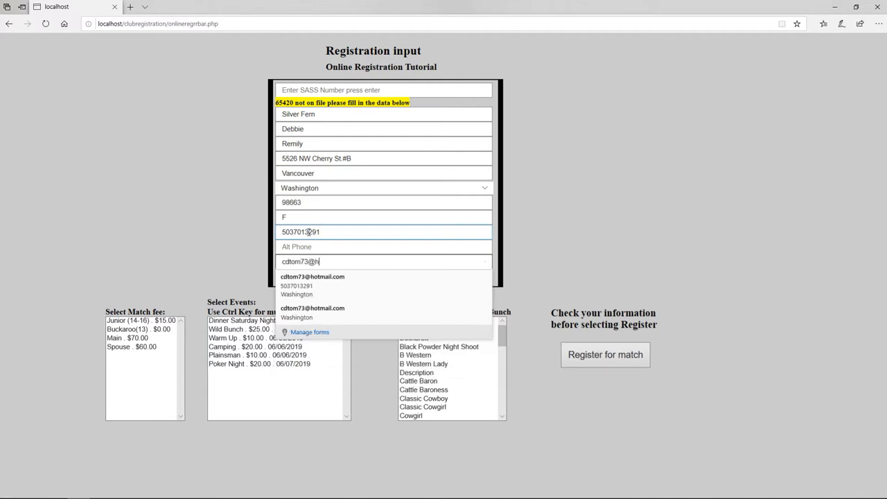
pyautogui.press('Tab')
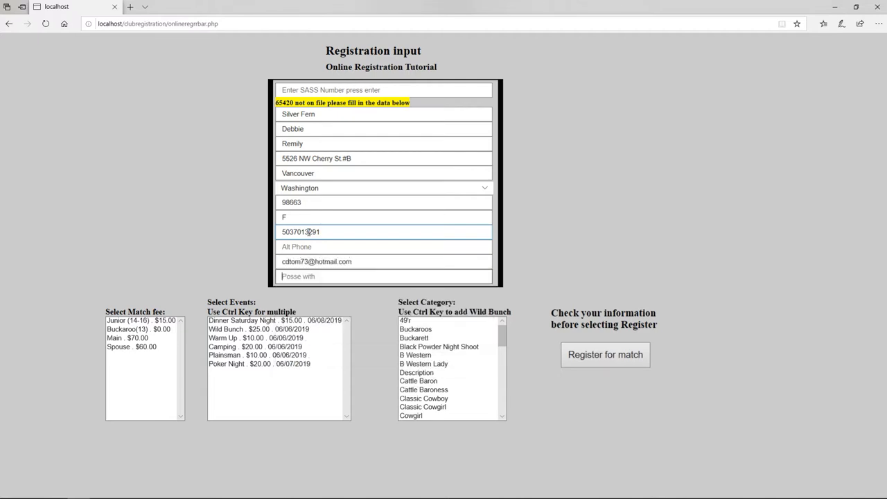
pyautogui.write('CD Tom')
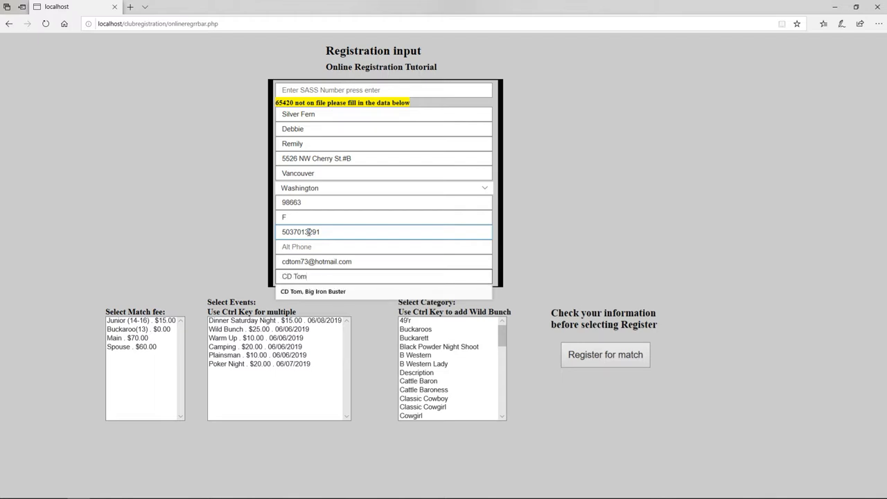
pyautogui.press('Tab')
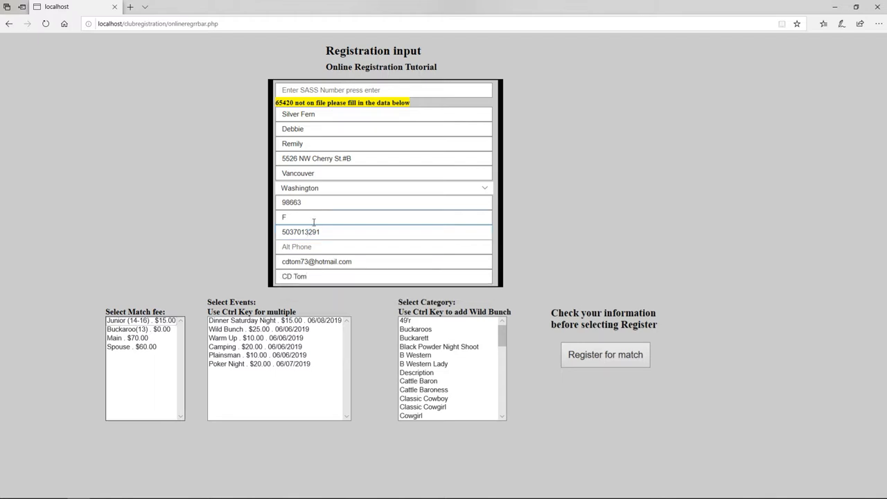
# Pick Spouse $60.00, Dinner Saturday Night and Warm Up, Classic Cowgirl, and submit for $85.00.
pyautogui.click(121, 349)
pyautogui.click(239, 322)
pyautogui.keyDown('ctrl'); pyautogui.click(249, 338); pyautogui.keyUp('ctrl')
pyautogui.keyDown('ctrl'); pyautogui.click(233, 348); pyautogui.keyUp('ctrl')
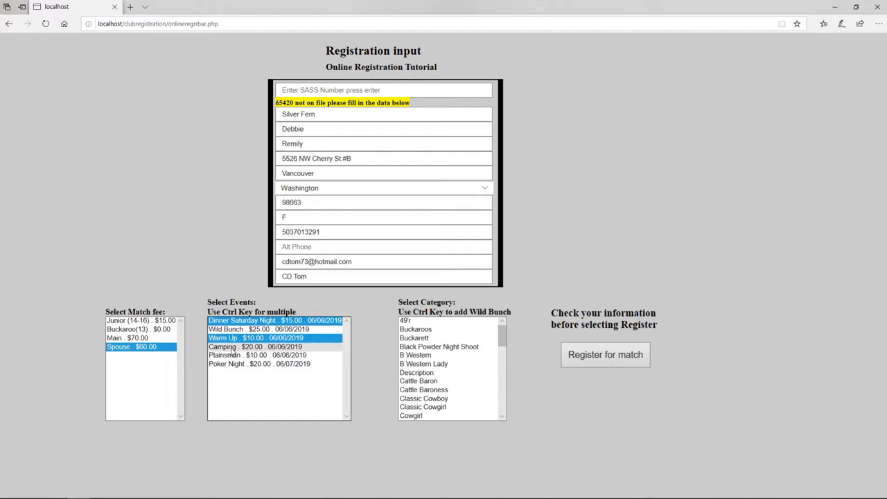
pyautogui.keyDown('ctrl'); pyautogui.click(229, 349); pyautogui.keyUp('ctrl')
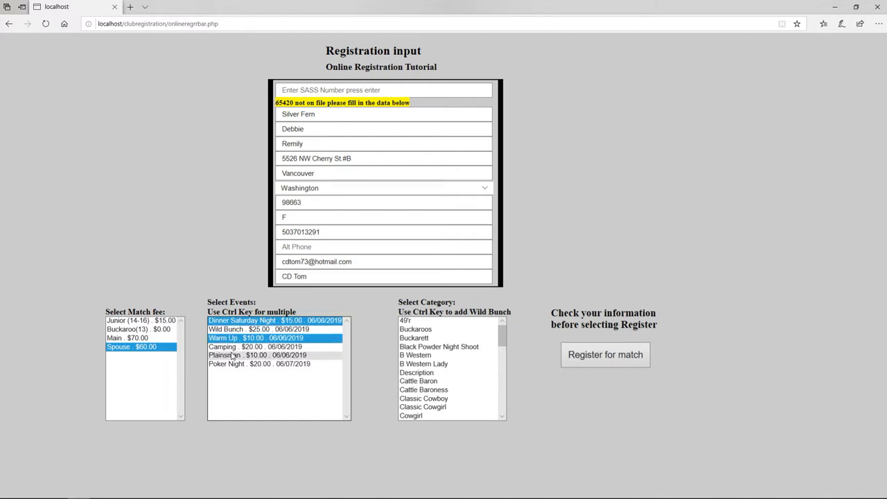
pyautogui.scroll(-3, 433, 382)
pyautogui.scroll(-2, 433, 382)
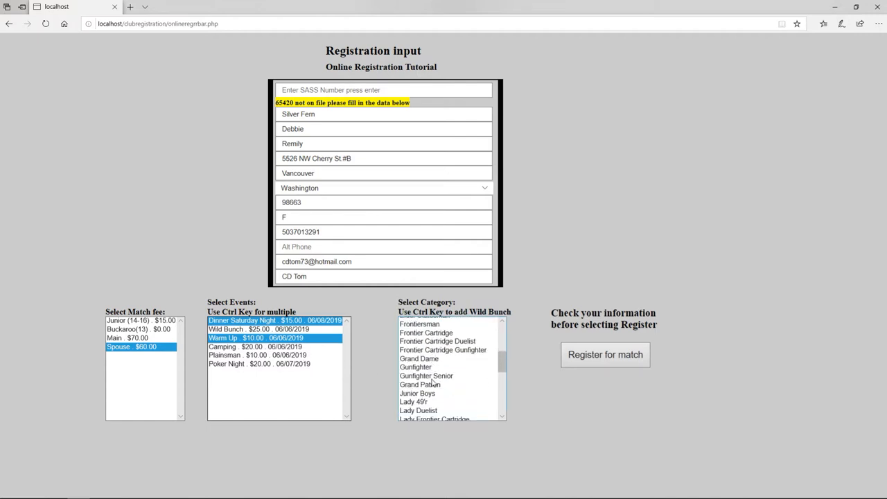
pyautogui.scroll(3, 433, 381)
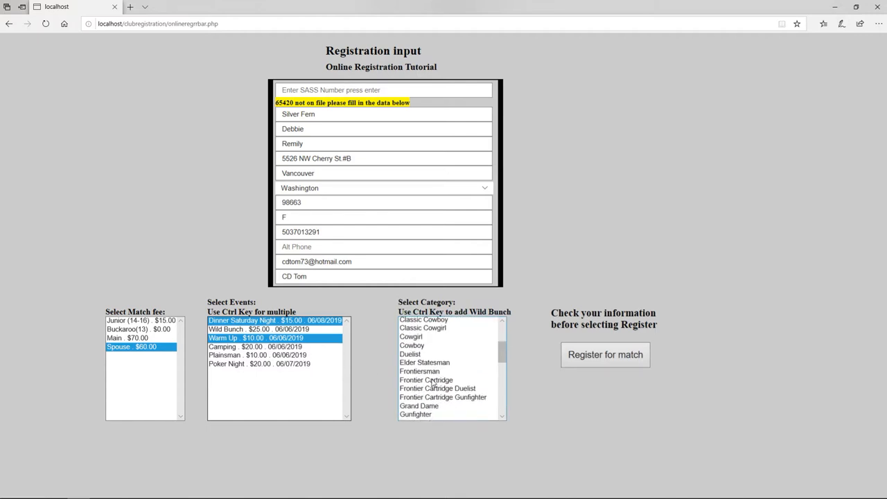
pyautogui.scroll(1, 433, 382)
pyautogui.click(424, 343)
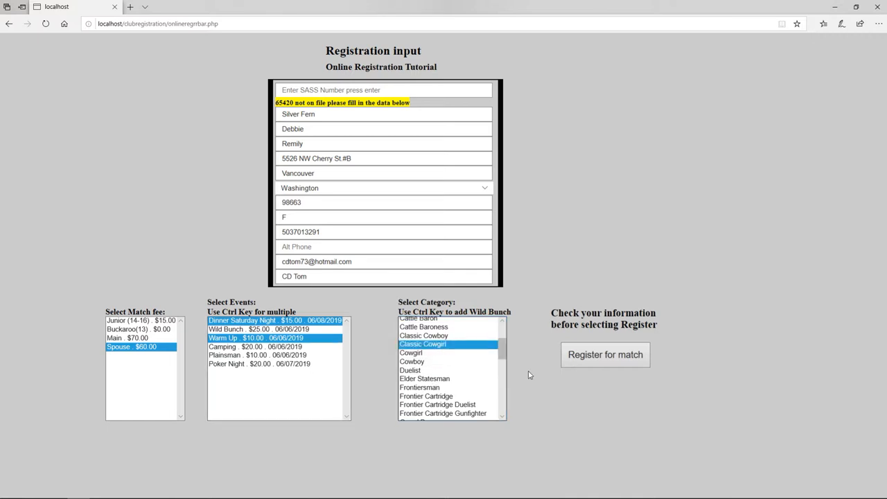
pyautogui.click(582, 356)
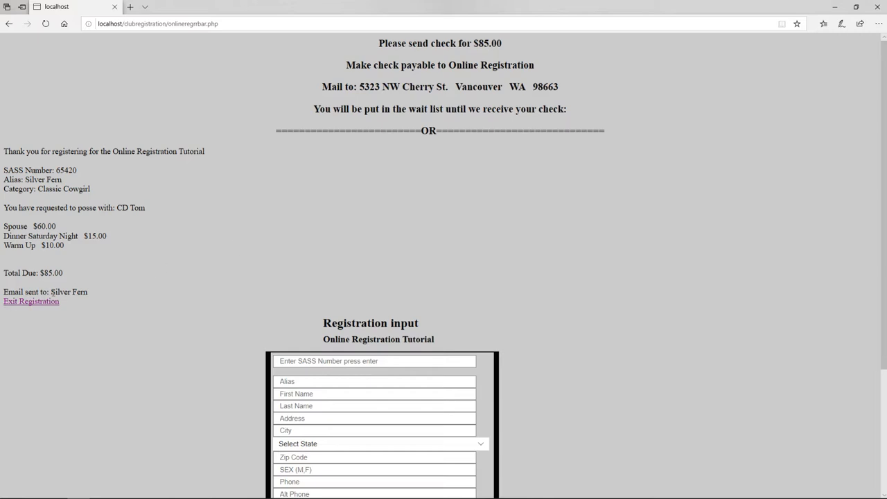
# Leave Silver Fern's $85.00-by-check confirmation for a blank Registration form via Exit Registration.
pyautogui.click(46, 304)
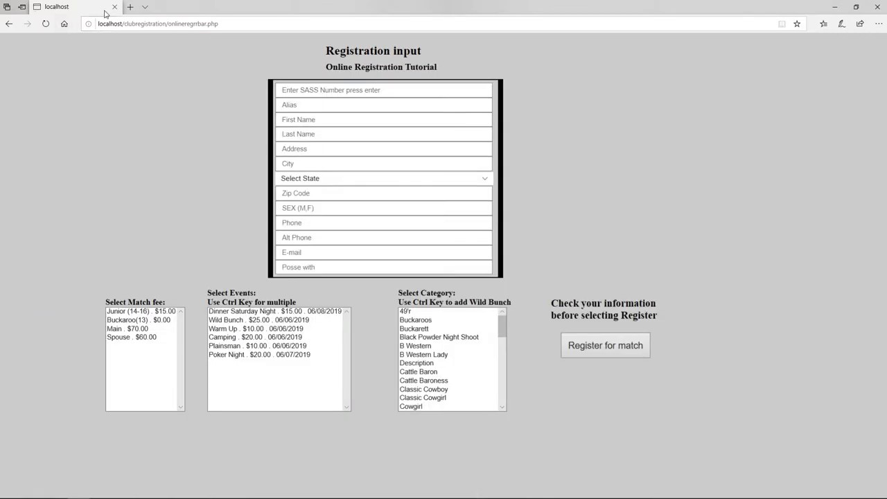
# Close the Registration Data folder and launch Logon Online Registration from the Reports Menu.
pyautogui.click(835, 8)
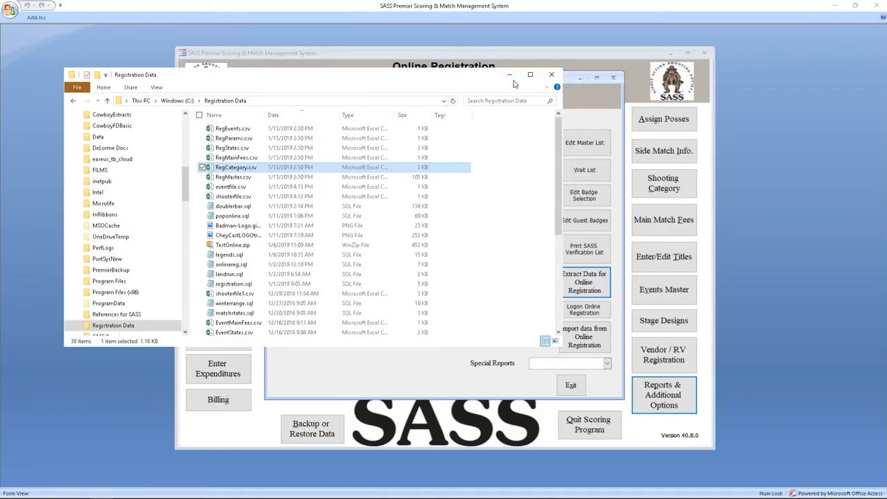
pyautogui.click(552, 75)
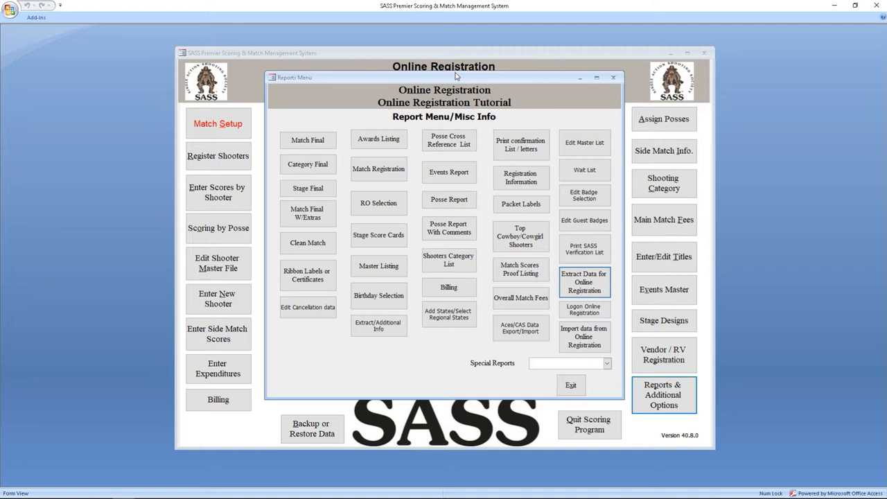
pyautogui.click(590, 312)
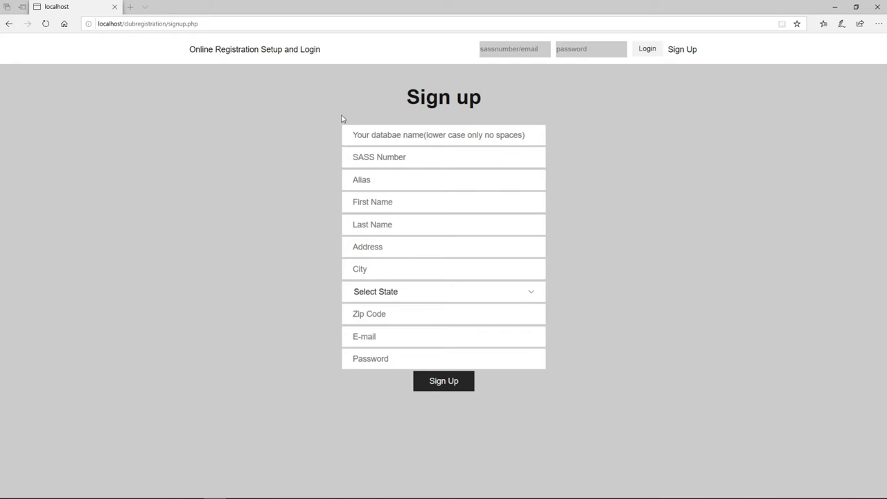
# Log in to the online registration setup with the SASS number and account password.
pyautogui.click(509, 49)
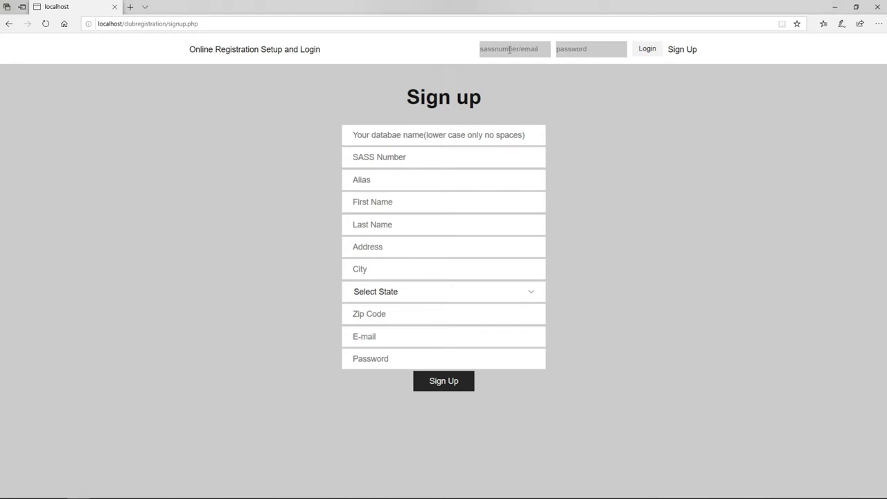
pyautogui.write('10411')
pyautogui.press('Tab')
pyautogui.write('••••••••••')
pyautogui.click(644, 49)
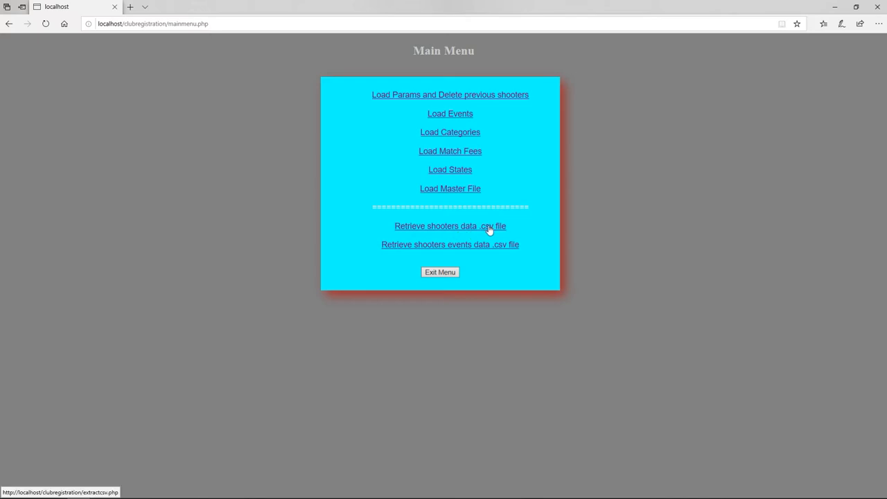
# Download shooterfile.csv into C:\Registration Data, replacing the existing copy.
pyautogui.click(450, 227)
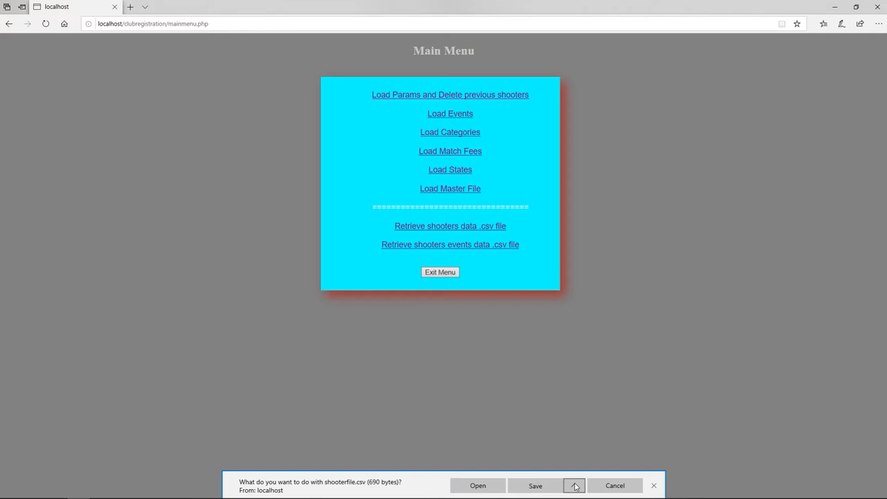
pyautogui.click(574, 485)
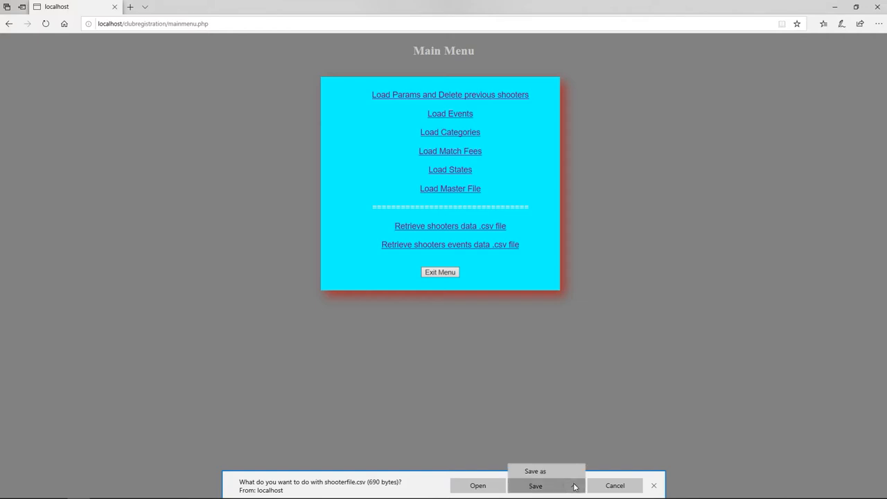
pyautogui.click(540, 471)
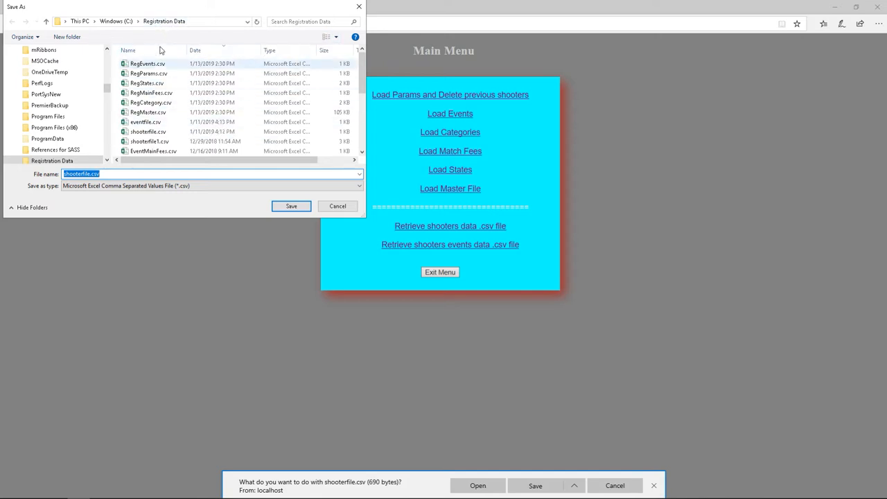
pyautogui.click(290, 208)
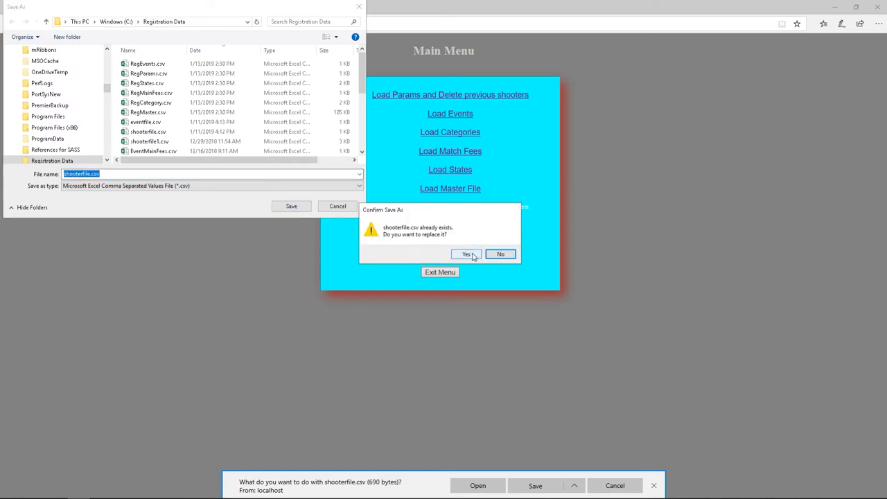
pyautogui.click(467, 255)
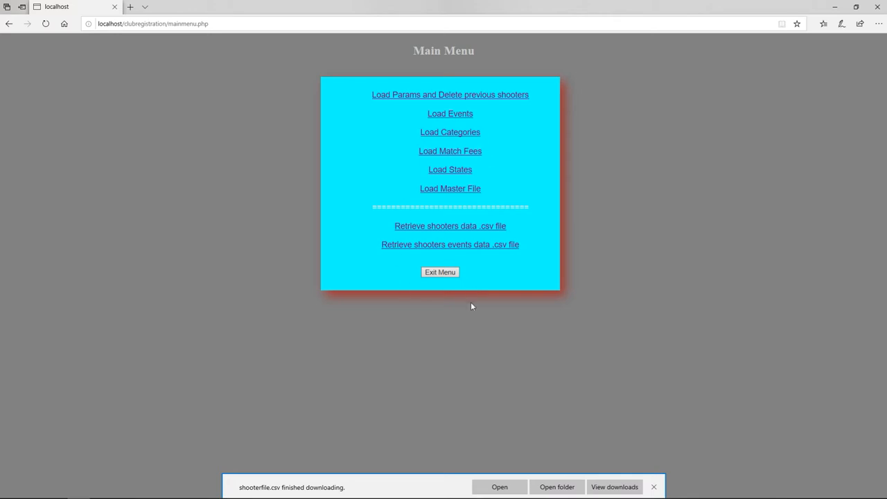
# Download eventfile.csv into C:\Registration Data, replacing the existing copy.
pyautogui.click(452, 246)
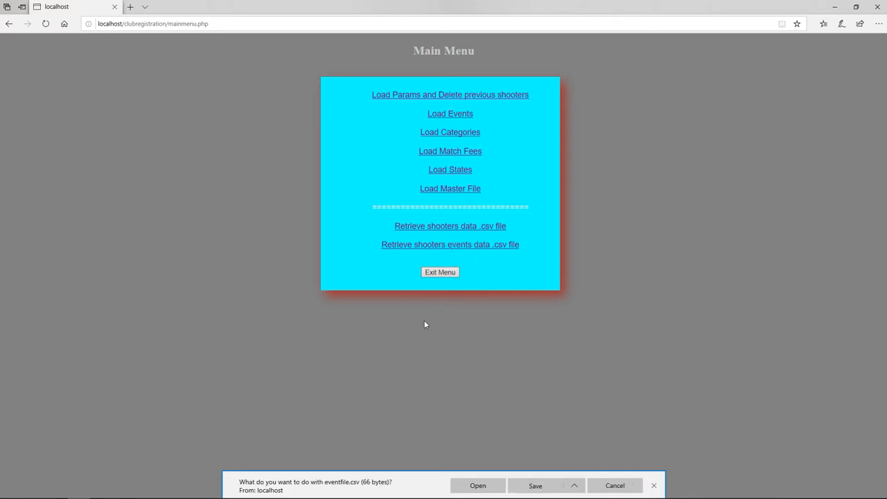
pyautogui.click(575, 487)
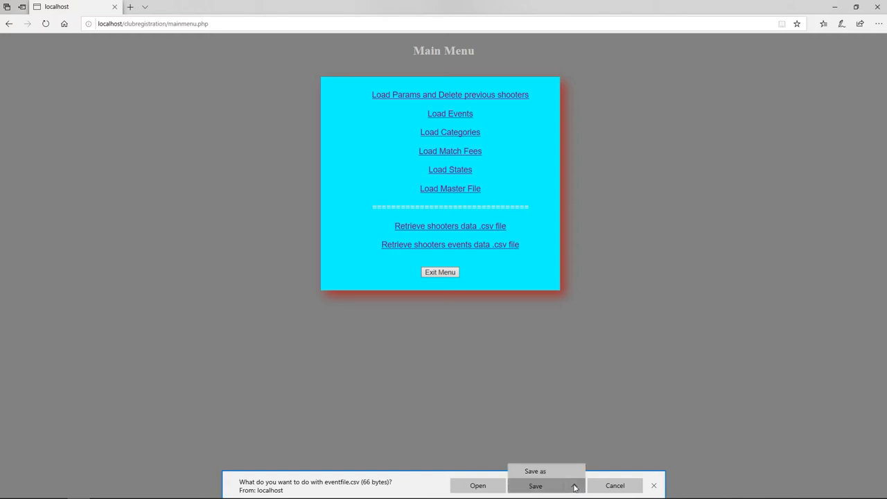
pyautogui.click(549, 471)
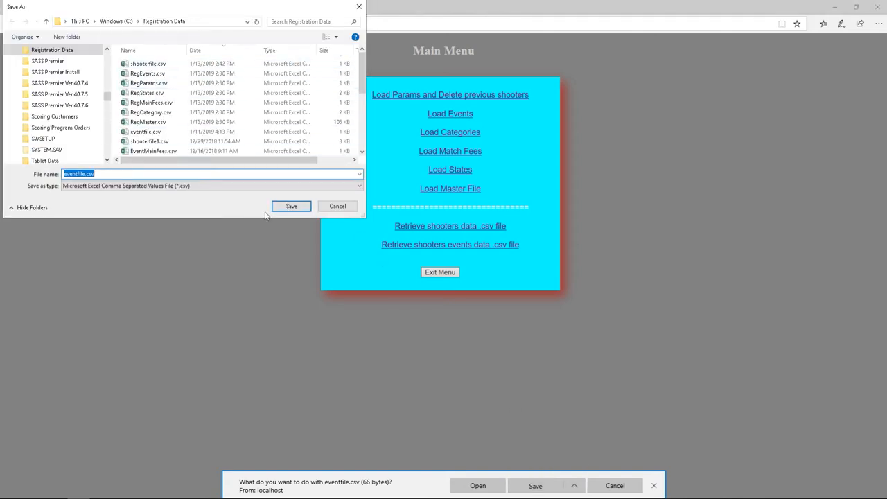
pyautogui.click(291, 207)
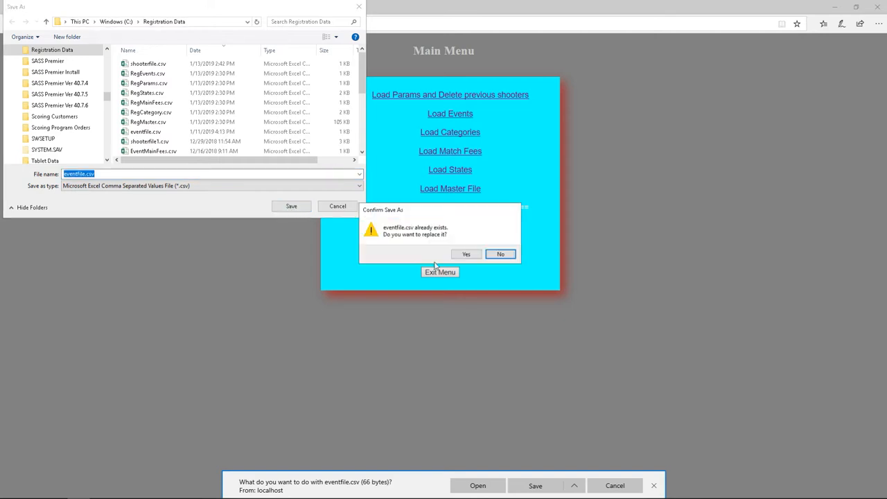
pyautogui.click(467, 254)
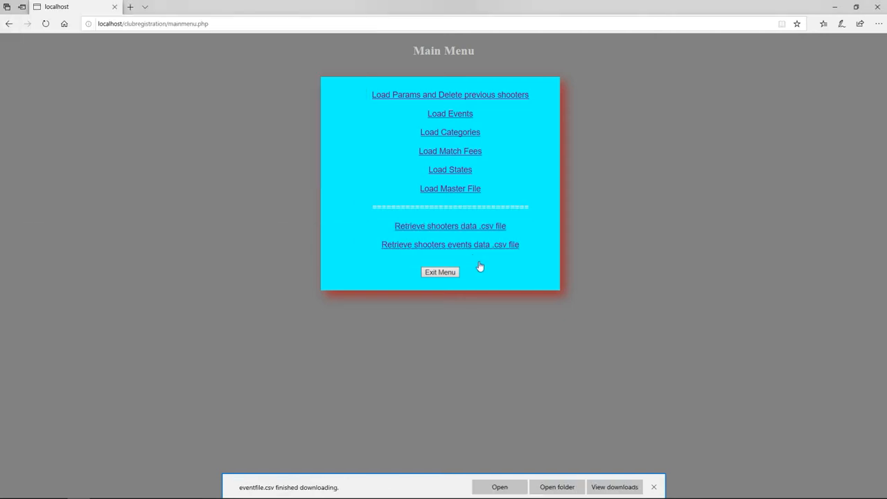
pyautogui.click(654, 487)
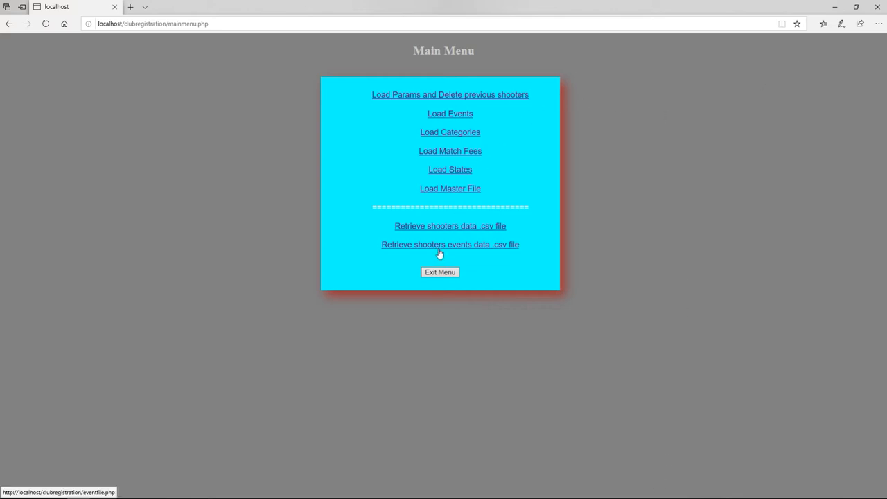
pyautogui.click(835, 6)
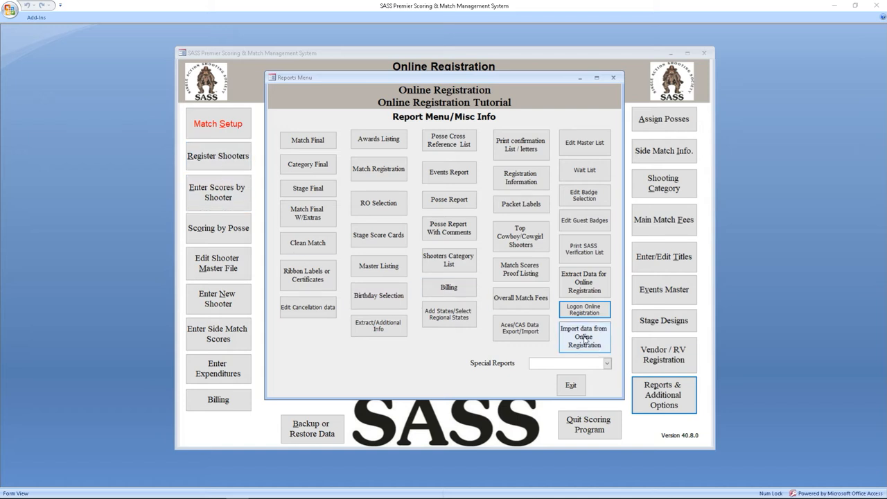
# Import online registration data from the default folder, acknowledging CD Tom and Silver Fern being wait-listed.
pyautogui.click(584, 339)
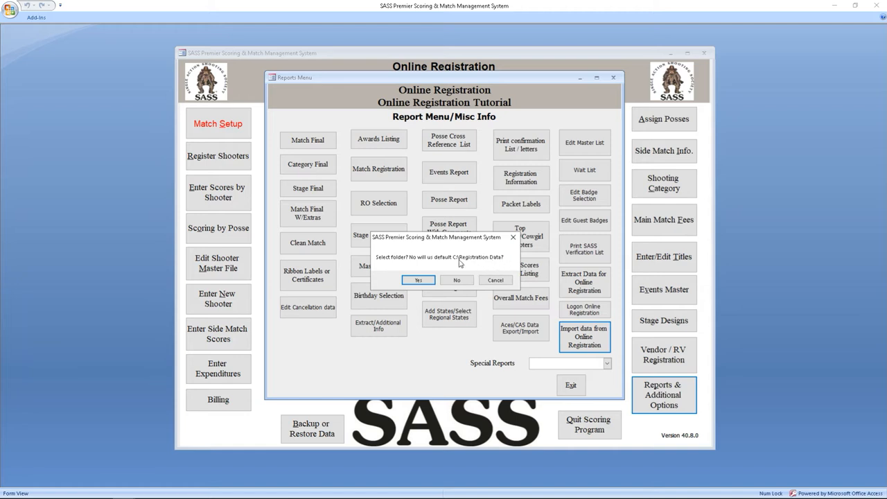
pyautogui.click(455, 281)
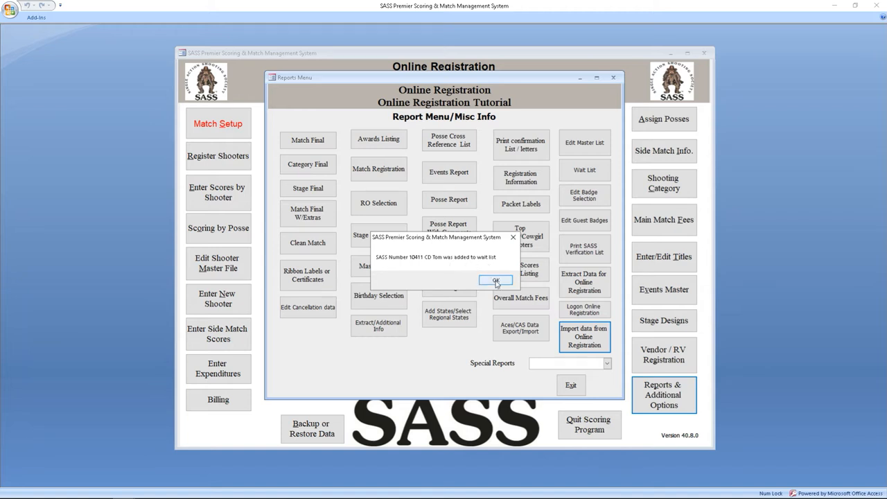
pyautogui.click(496, 280)
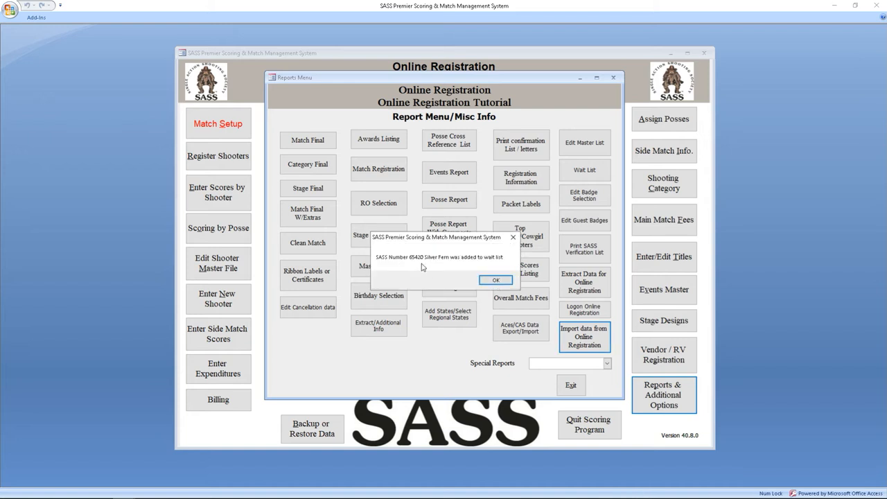
pyautogui.click(496, 281)
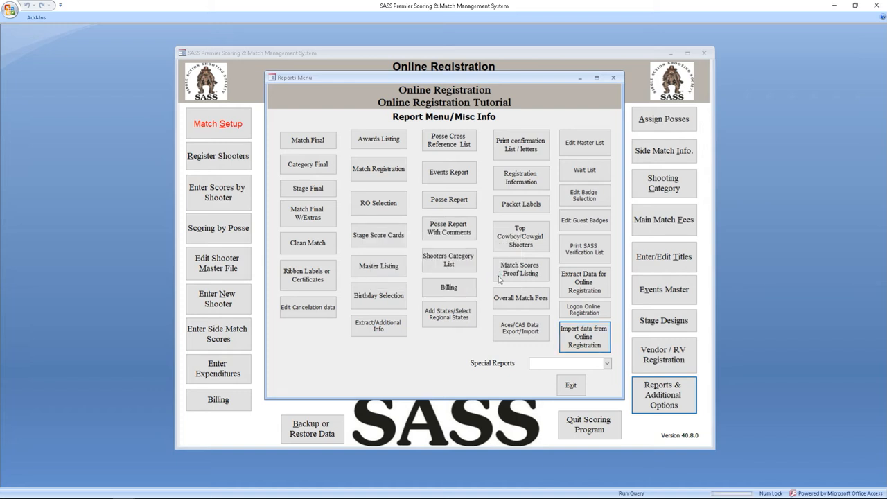
# Finish the import, then move Silver Fern off the Wait List into the Main Match.
pyautogui.click(499, 281)
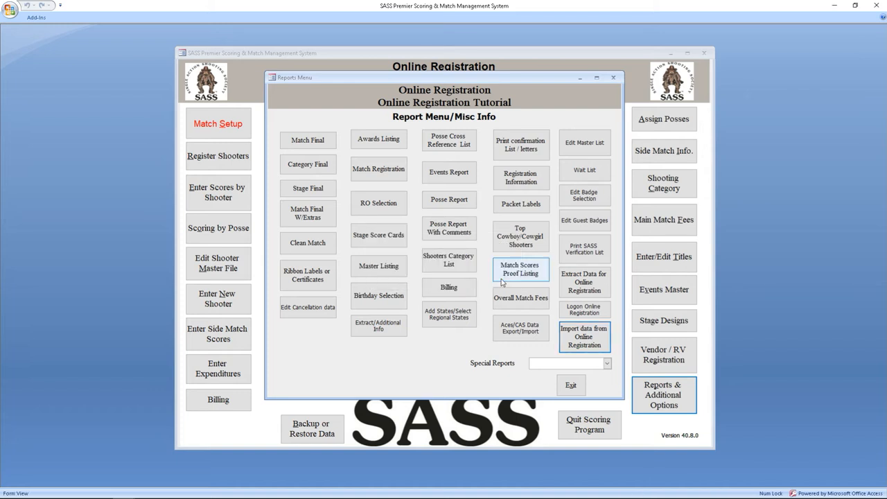
pyautogui.click(582, 172)
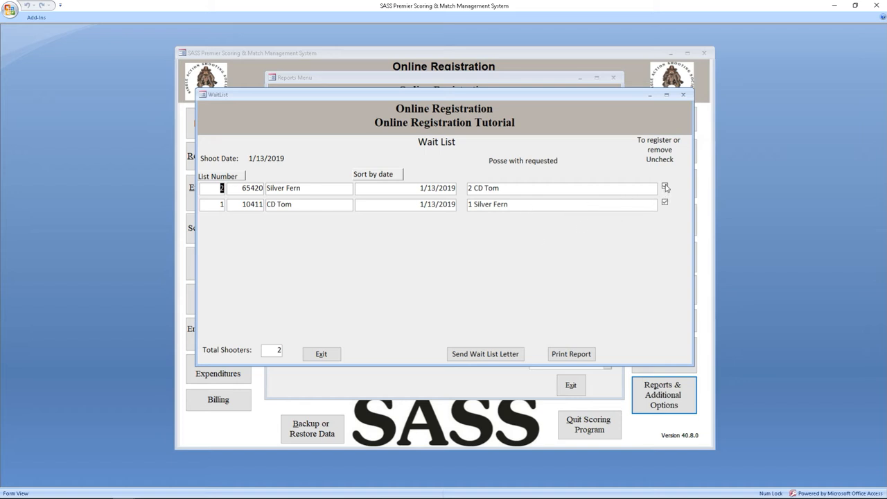
pyautogui.click(664, 186)
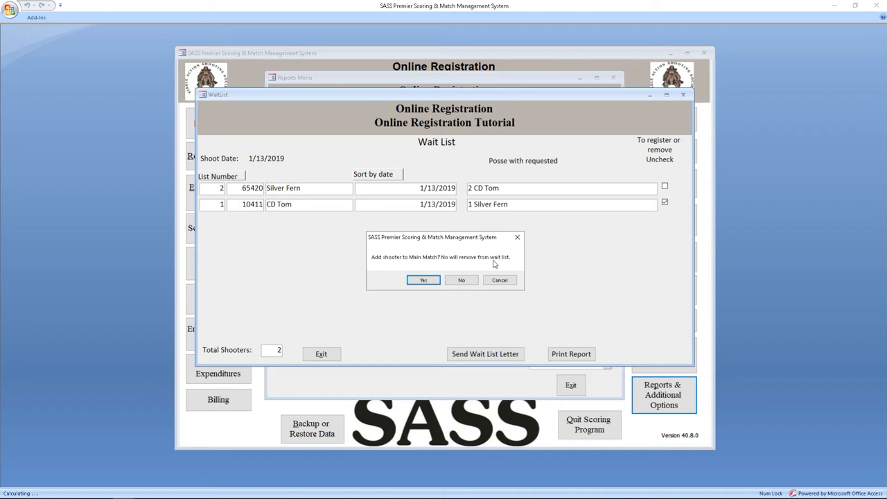
pyautogui.click(422, 282)
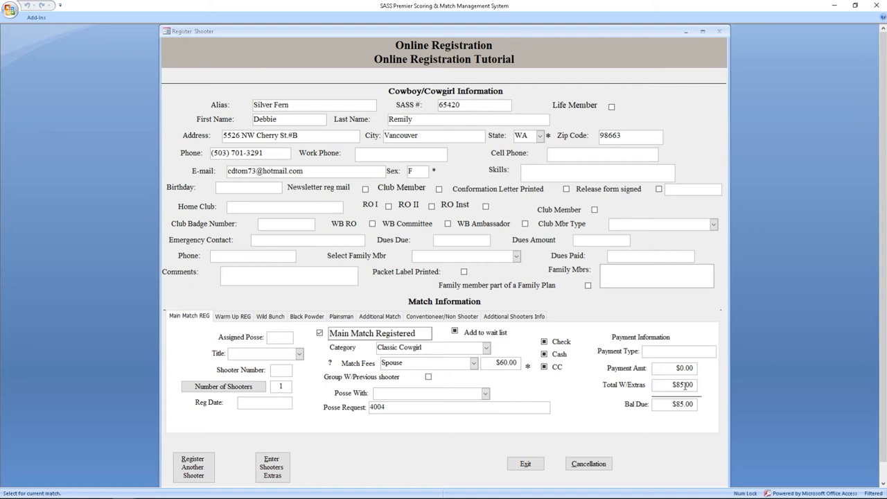
# Record Silver Fern's $85.00 payment by check.
pyautogui.click(545, 343)
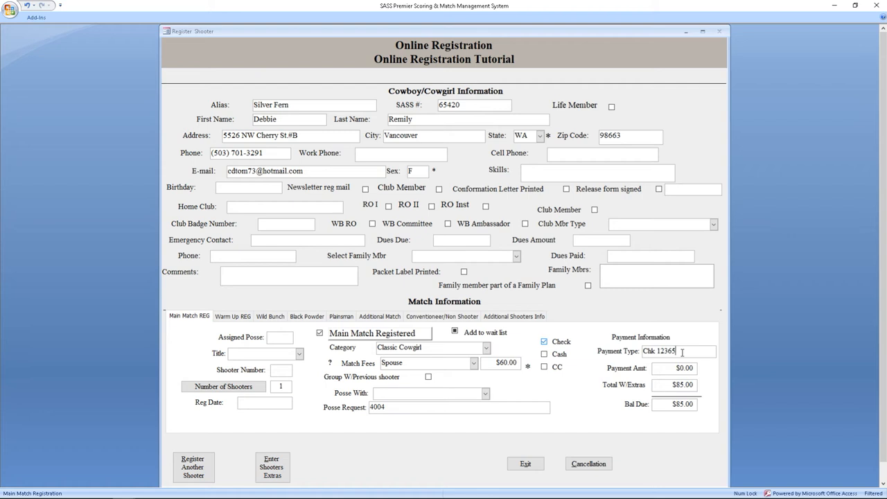
pyautogui.press('Tab')
pyautogui.write('85')
pyautogui.press('Tab')
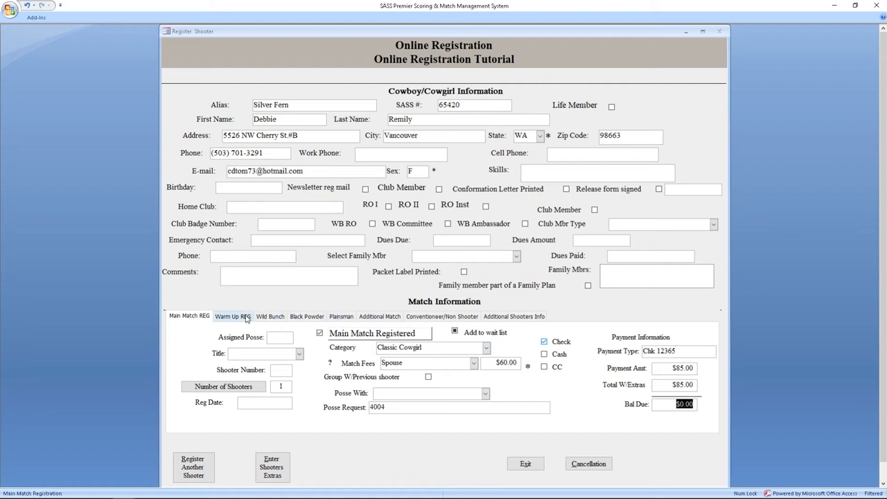
# Review her Warm Up registration, close her form, and reopen the Wait List.
pyautogui.click(246, 317)
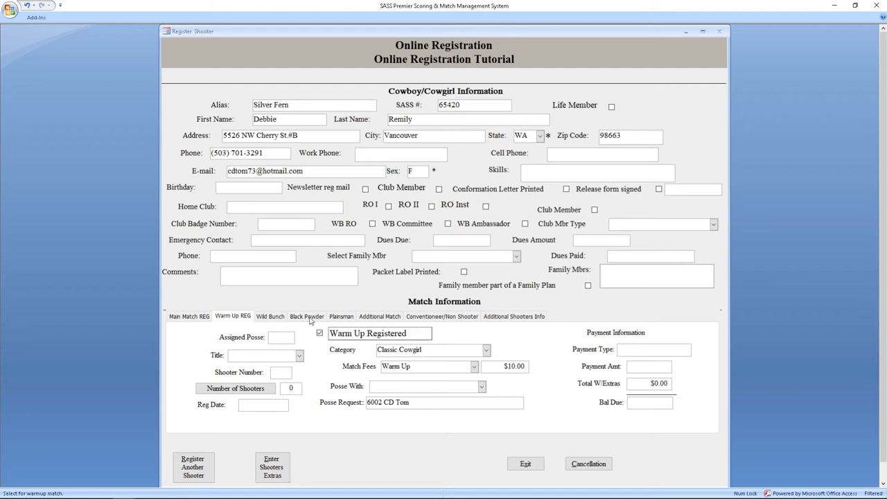
pyautogui.click(191, 317)
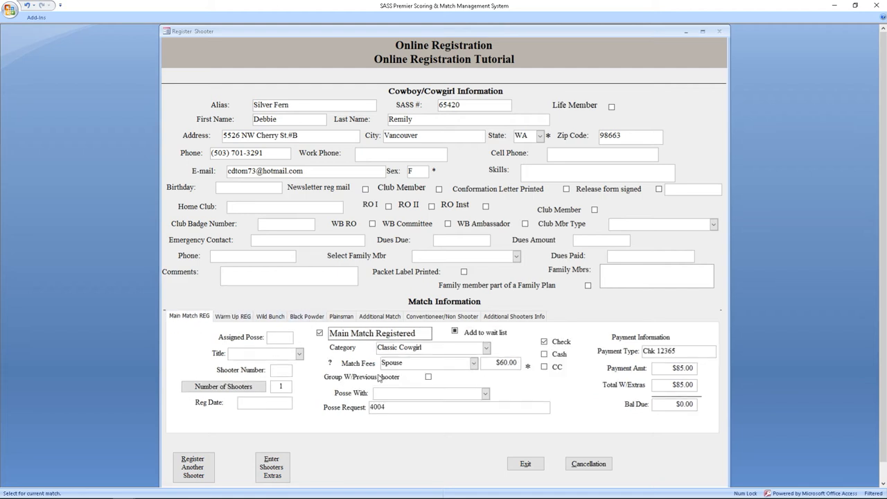
pyautogui.click(525, 464)
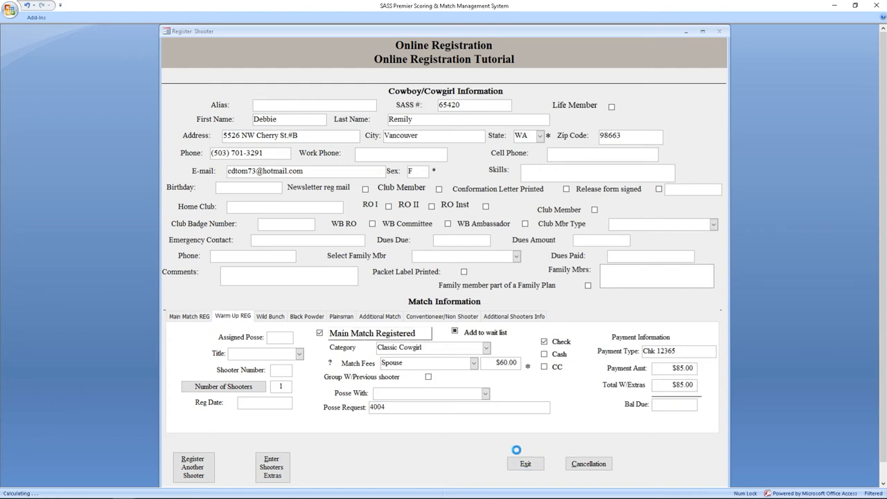
pyautogui.click(584, 171)
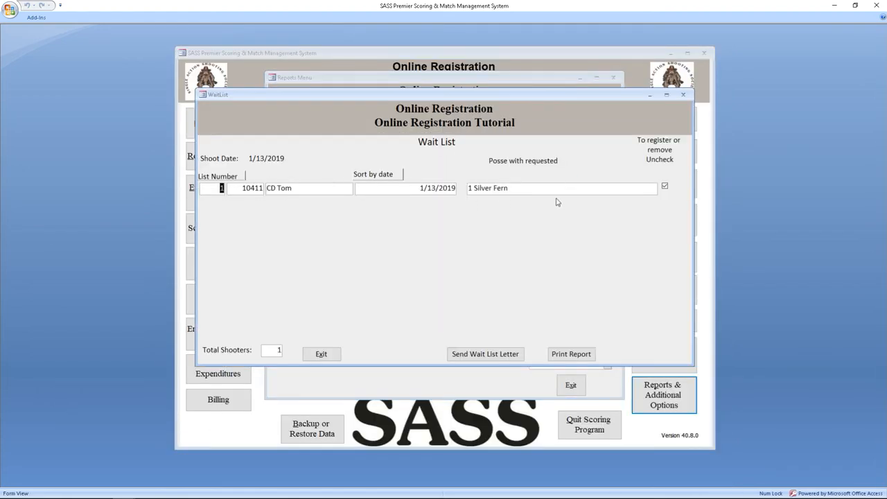
# Take CD Tom off the Wait List and confirm adding him to the Main Match.
pyautogui.click(665, 188)
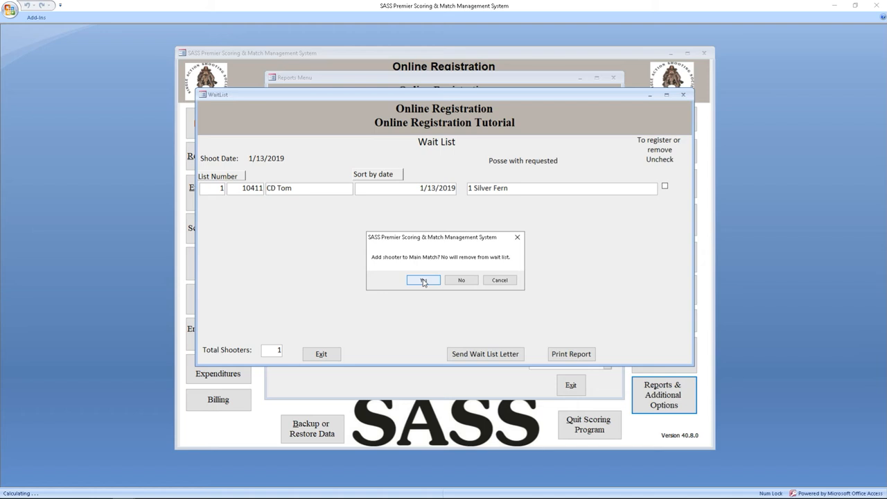
pyautogui.click(424, 281)
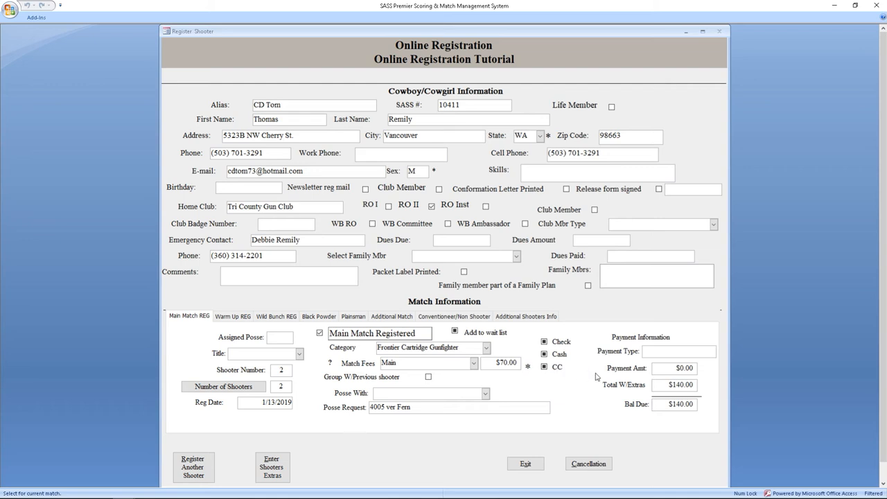
# Set CD Tom's Wild Bunch category to Wild Bunch Traditional.
pyautogui.click(278, 316)
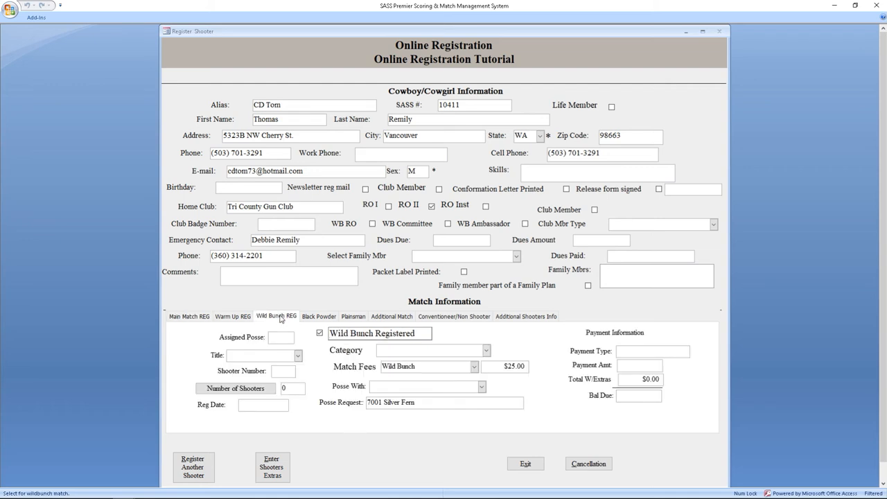
pyautogui.click(485, 352)
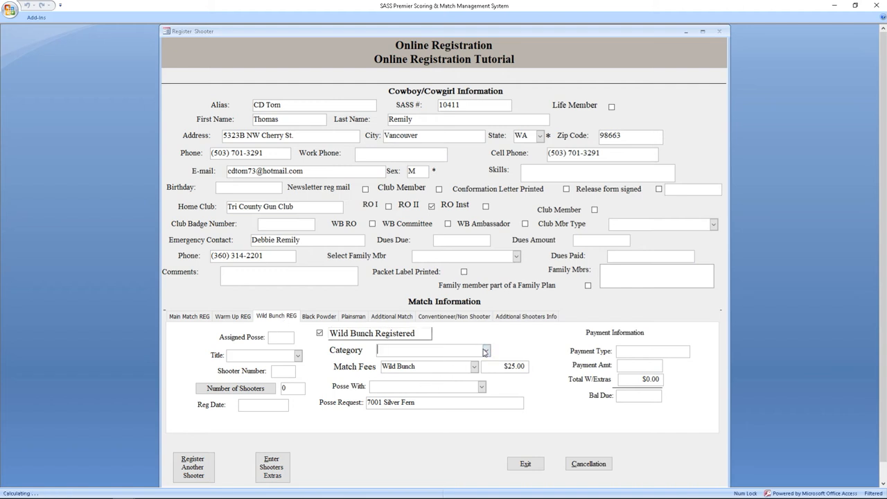
pyautogui.click(485, 351)
pyautogui.click(428, 391)
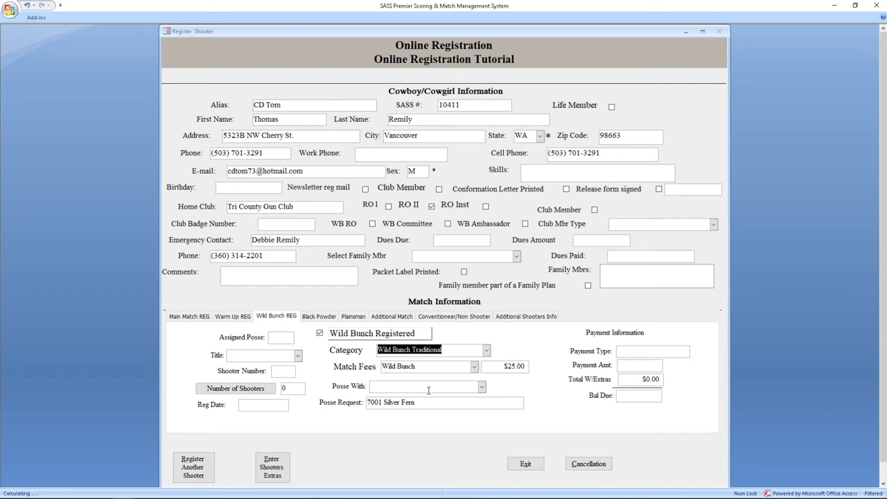
pyautogui.click(233, 317)
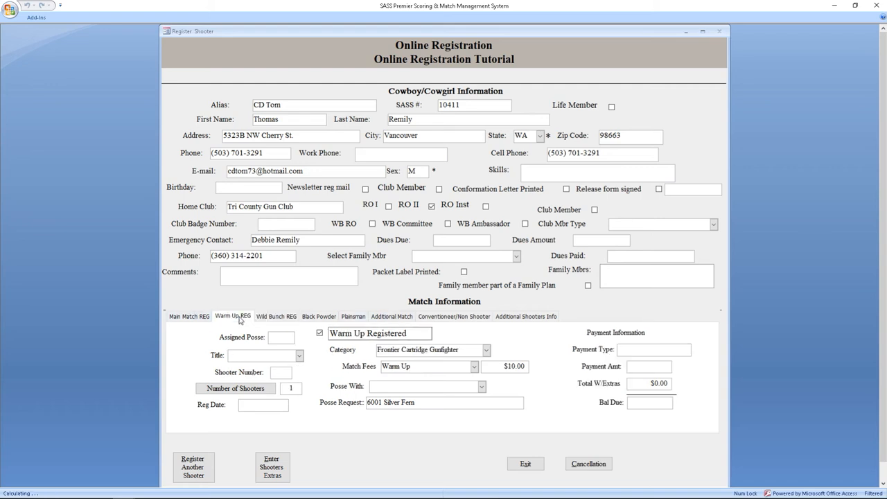
pyautogui.click(258, 318)
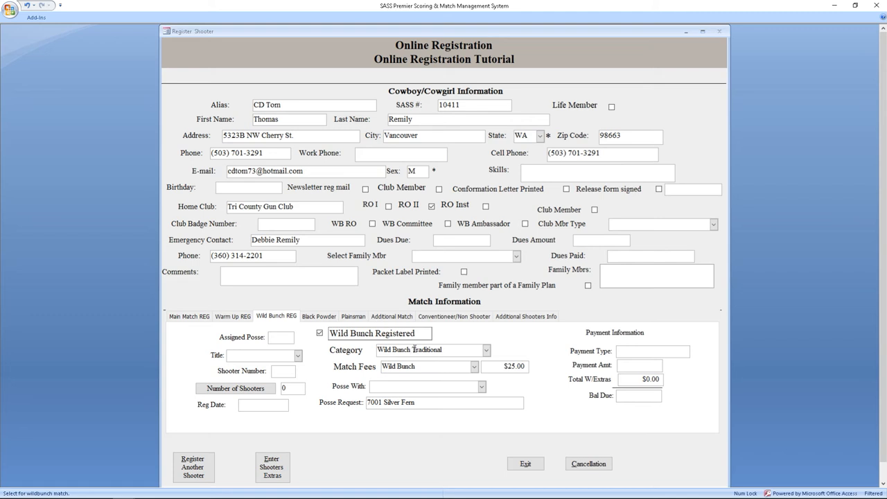
pyautogui.click(187, 319)
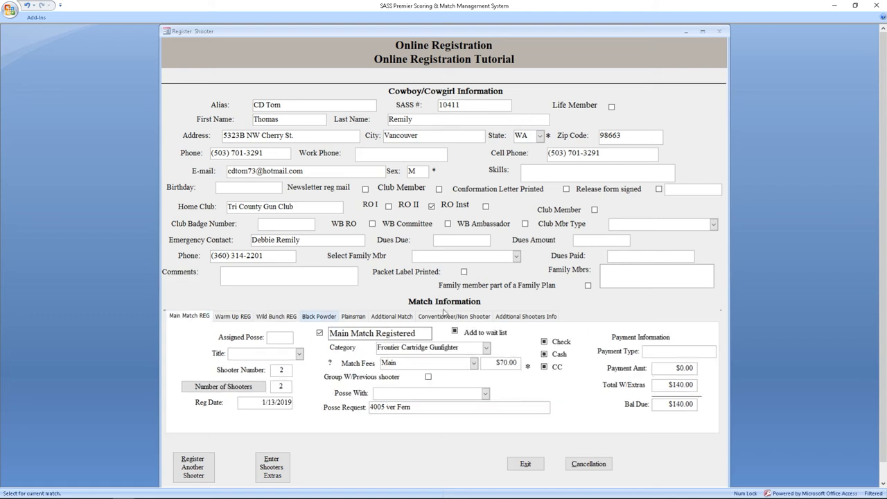
# Record CD Tom's $140.00 payment by check.
pyautogui.click(546, 341)
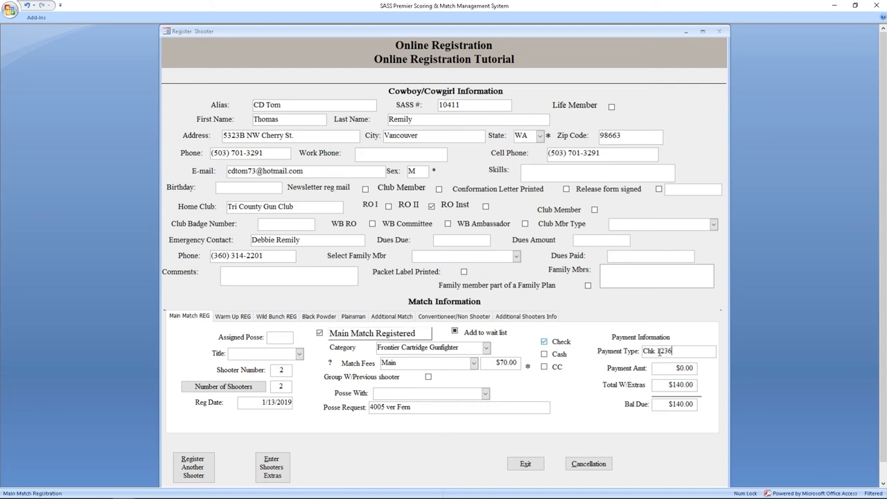
pyautogui.press('Tab')
pyautogui.write('14')
pyautogui.press('Tab')
# Close the Register Shooter form and Reports Menu, then open Match Setup past the security notice.
pyautogui.click(525, 464)
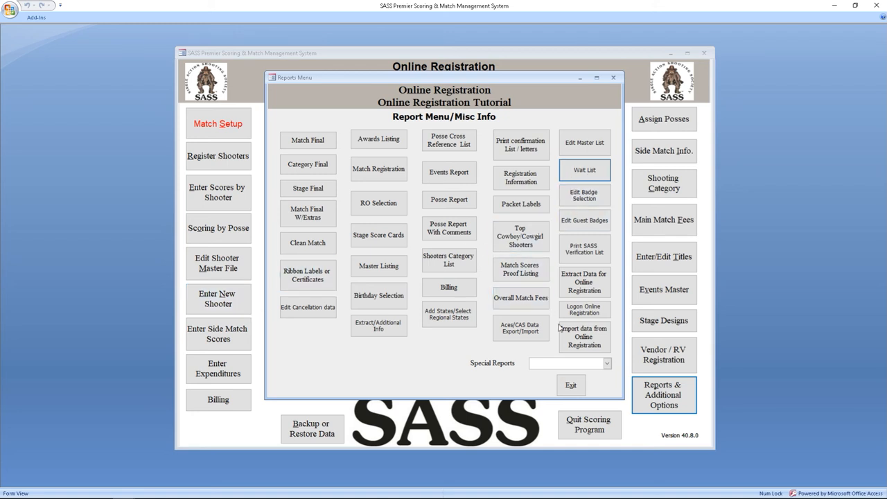
pyautogui.click(569, 385)
pyautogui.click(241, 124)
pyautogui.click(513, 285)
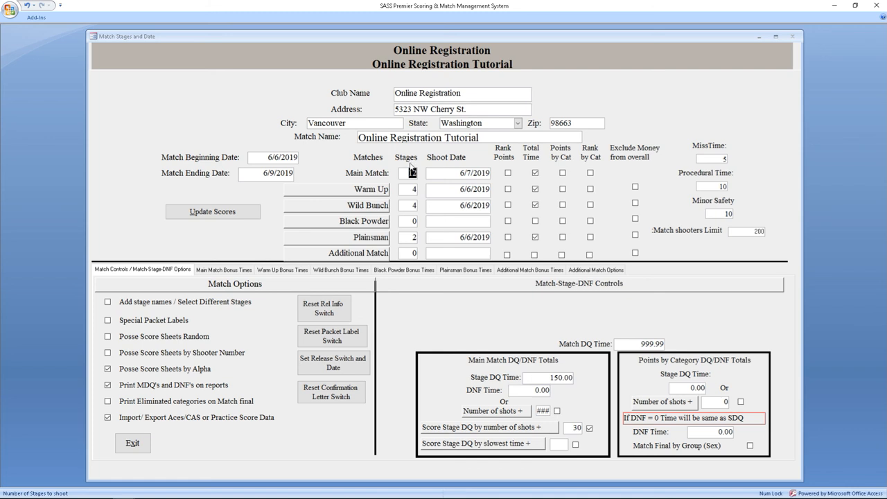
# Exit the Match Stages and Date form, returning to the Online Registration Tutorial main menu.
pyautogui.click(133, 443)
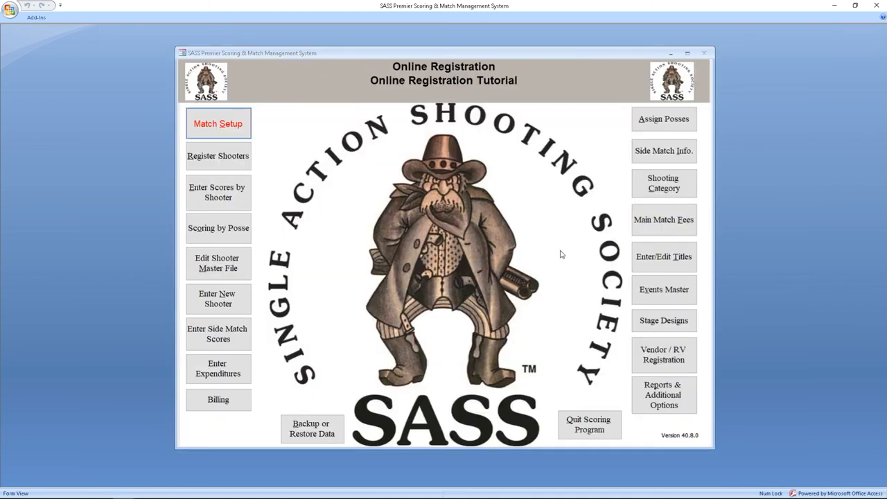